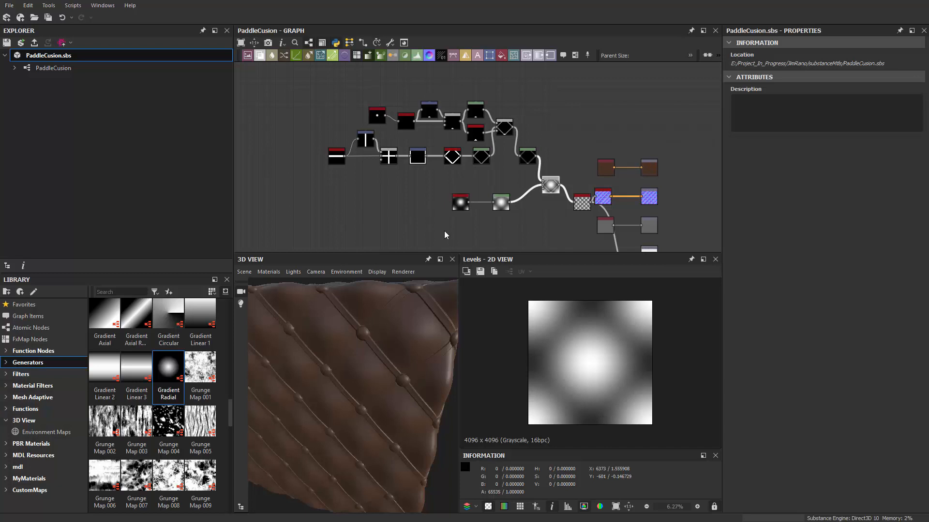
Examine the cushion's stripe, radial-gradient and Gaussian node branches and the quilted leather surface in the 3D preview
scroll(486, 188, up, 8)
middle_drag(505, 194, 586, 162)
scroll(495, 156, down, 5)
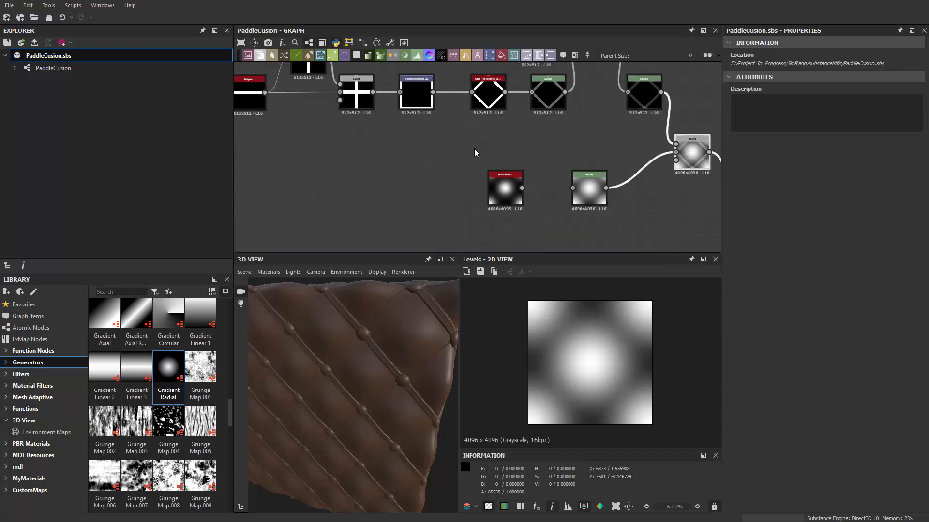
middle_drag(452, 129, 479, 261)
scroll(422, 165, up, 2)
middle_drag(464, 189, 445, 100)
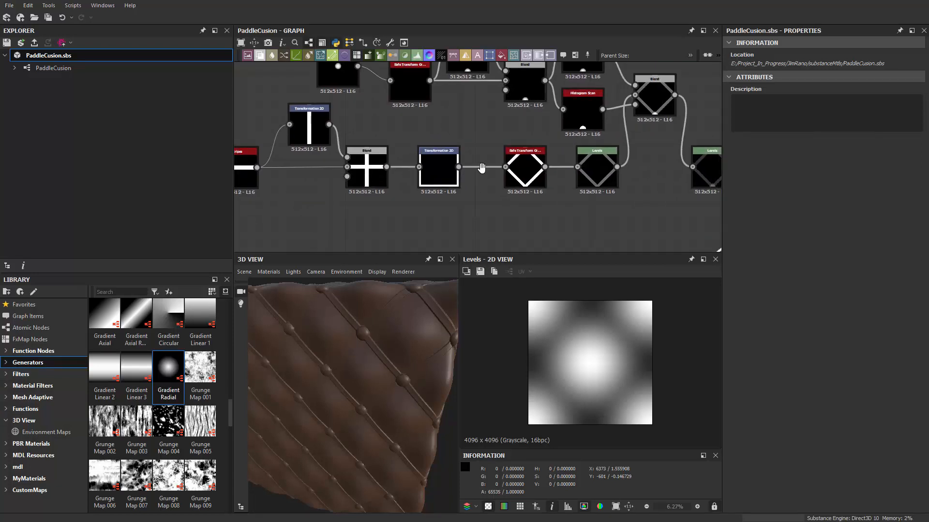
middle_drag(481, 169, 430, 87)
scroll(382, 147, down, 3)
middle_drag(437, 166, 419, 234)
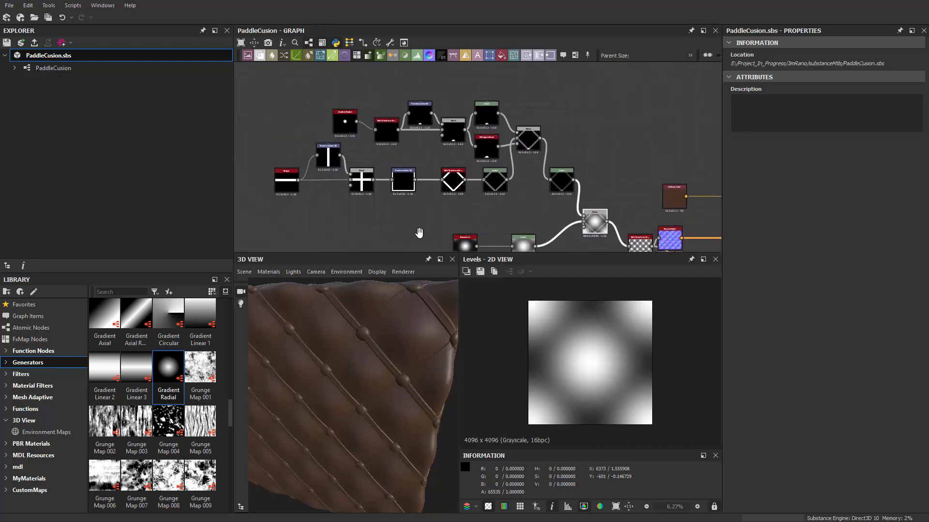
scroll(411, 199, up, 2)
middle_drag(396, 125, 369, 136)
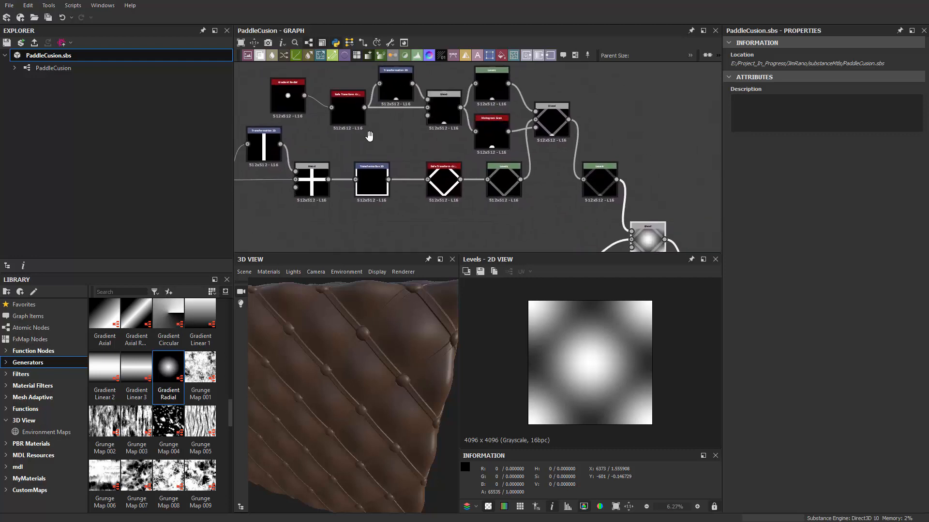
scroll(366, 308, up, 3)
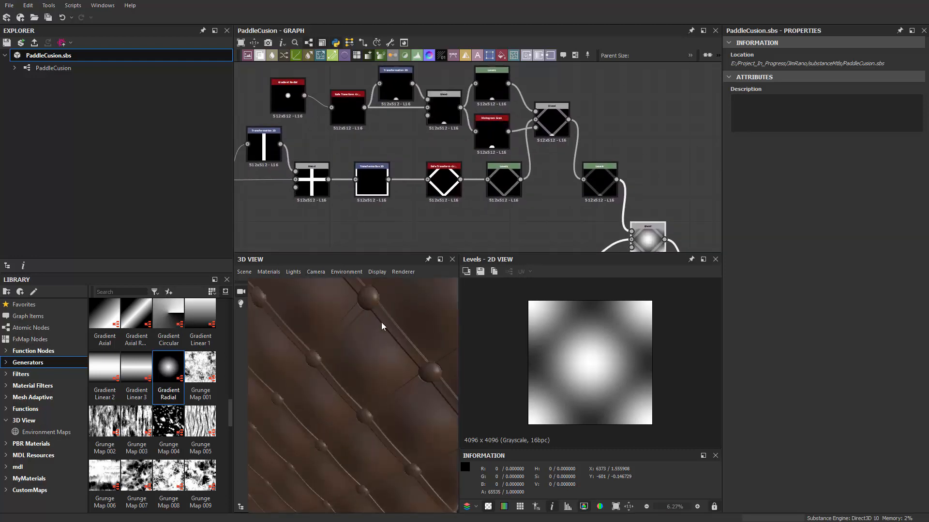
scroll(381, 322, down, 1)
Find the Starburst pattern among the library's Generators and add it to the graph as a new node
scroll(188, 379, up, 9)
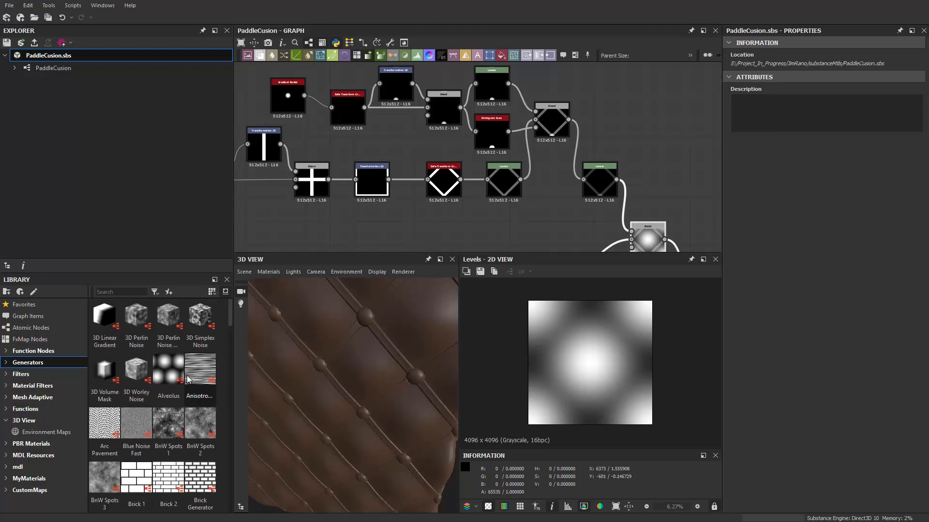
scroll(179, 387, down, 6)
scroll(173, 396, down, 7)
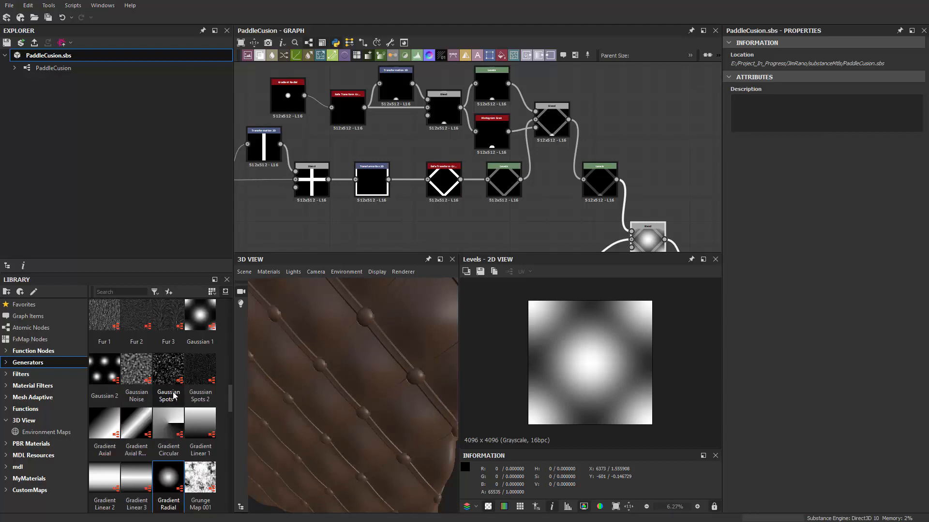
scroll(170, 406, up, 4)
scroll(170, 408, down, 12)
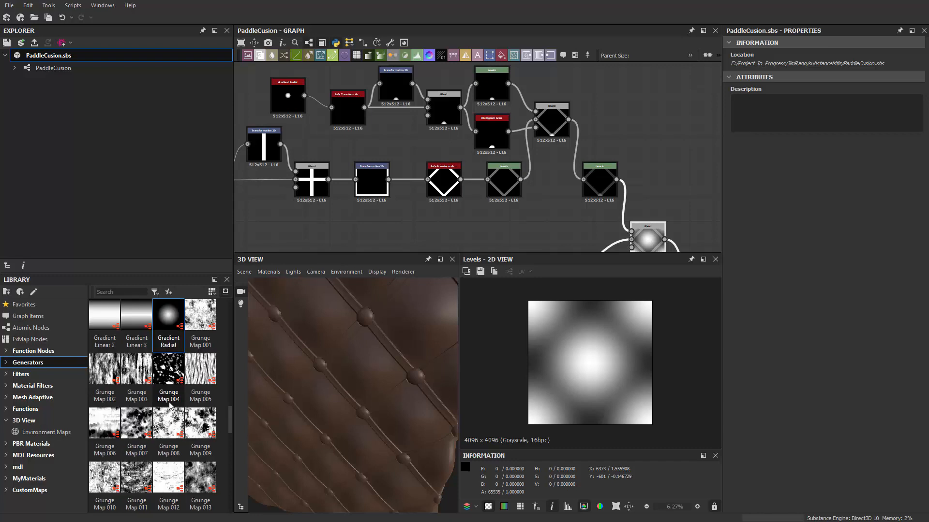
scroll(174, 423, up, 4)
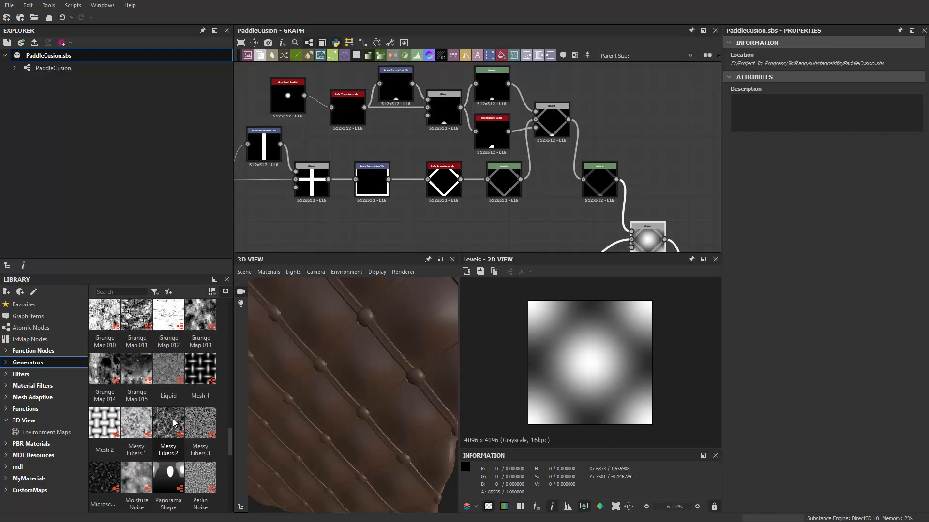
scroll(173, 423, down, 6)
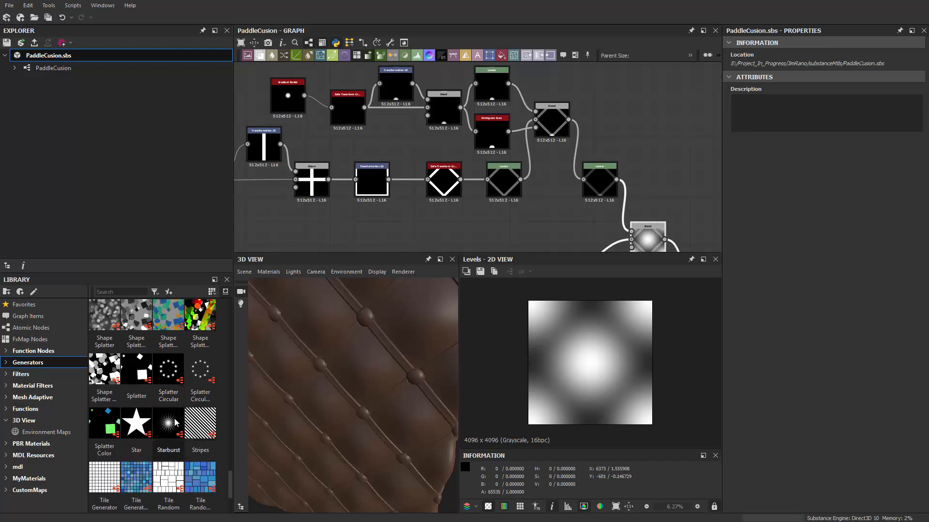
drag(173, 422, 413, 224)
Shift the Starburst node further away from Gaussian 1, into the empty space below the diamond-stripe chain
scroll(392, 226, up, 1)
scroll(389, 224, up, 2)
scroll(362, 203, down, 3)
middle_drag(453, 227, 457, 164)
scroll(409, 183, up, 2)
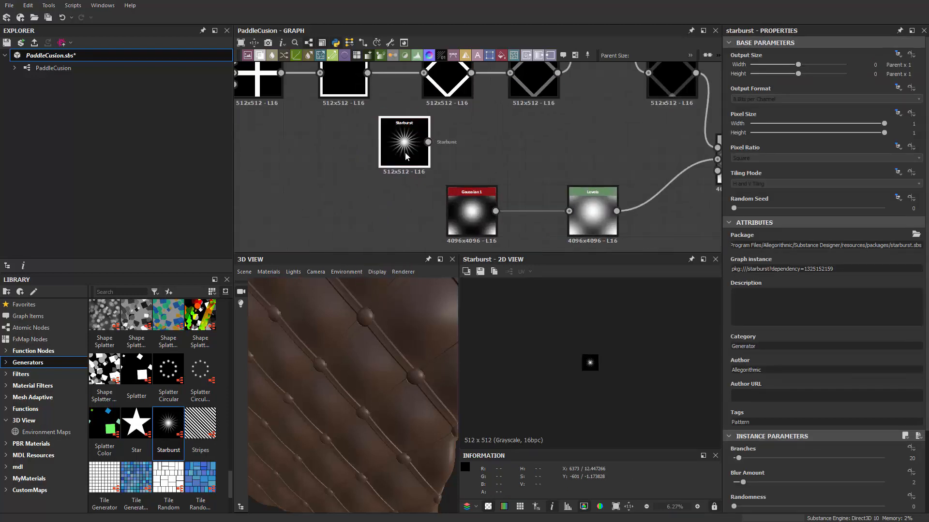
drag(405, 152, 365, 161)
Examine the Gradient Radial branch and the diamond-stripe chain to see how their transform and Blend nodes are wired
scroll(373, 171, down, 3)
middle_drag(455, 174, 515, 239)
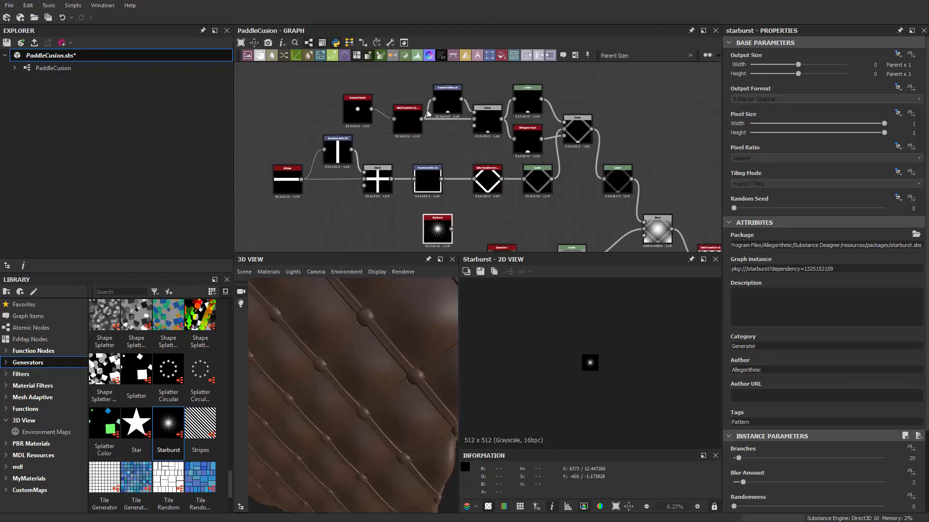
scroll(366, 100, up, 4)
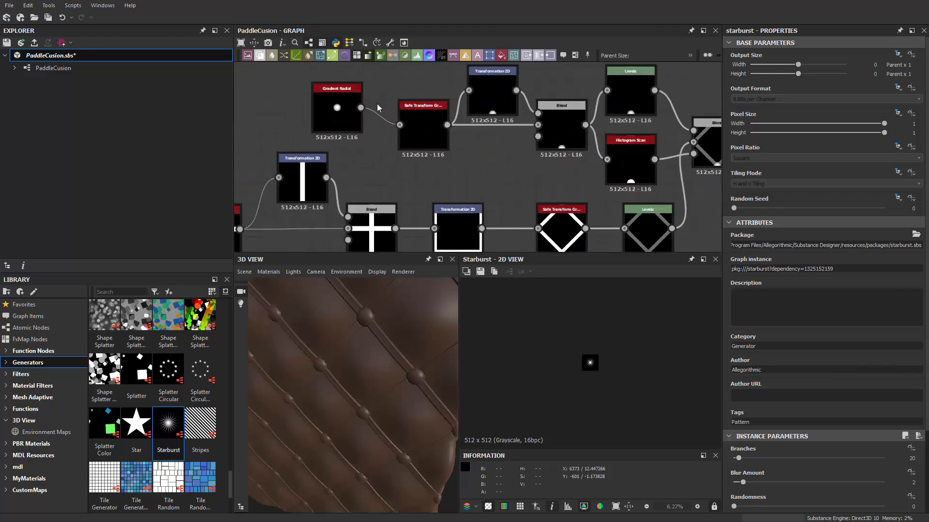
scroll(385, 140, down, 2)
middle_drag(491, 175, 409, 102)
scroll(462, 177, down, 2)
middle_drag(488, 200, 486, 228)
scroll(457, 182, up, 1)
middle_drag(451, 189, 479, 115)
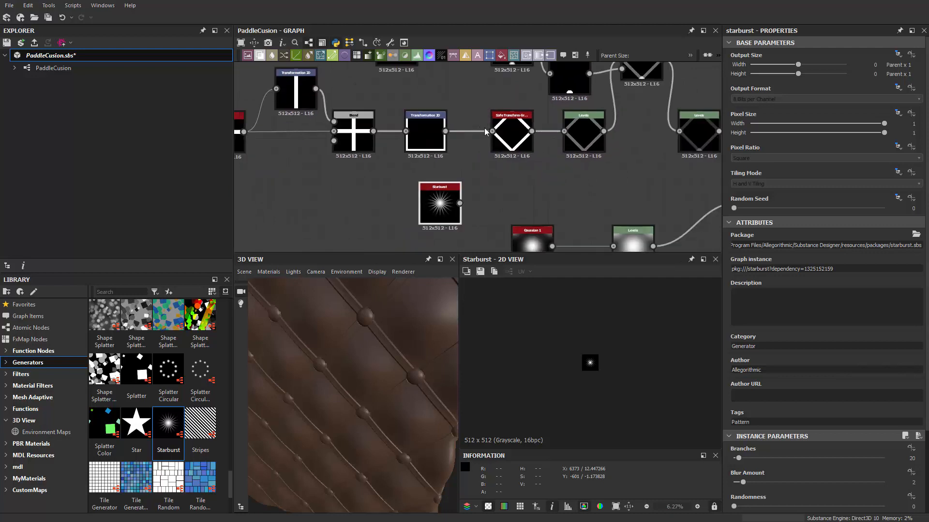
Rearrange the Gaussian branch: move Gaussian 1 and its Levels node left and place Starburst directly beneath Gaussian 1
scroll(478, 141, down, 1)
click(447, 199)
scroll(447, 198, up, 1)
middle_drag(448, 202, 467, 120)
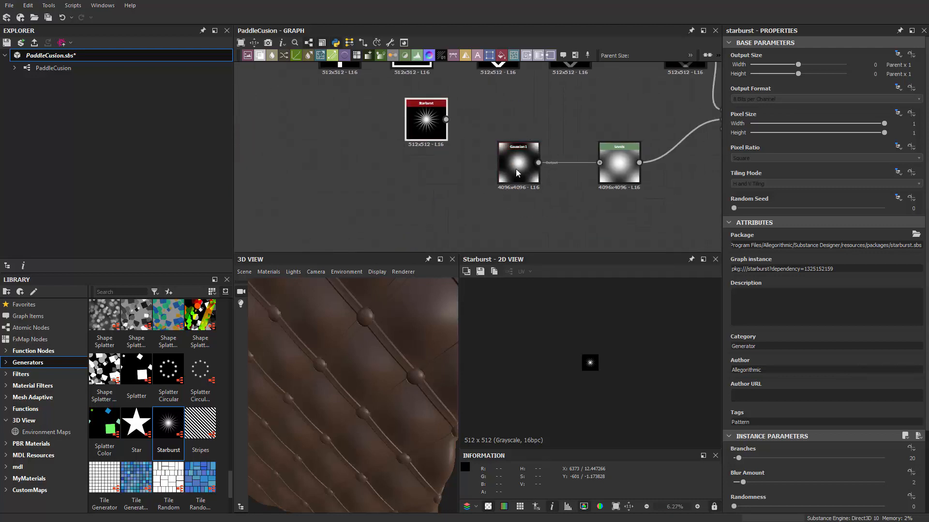
drag(516, 169, 425, 164)
drag(427, 129, 414, 231)
drag(596, 170, 546, 171)
scroll(436, 196, down, 1)
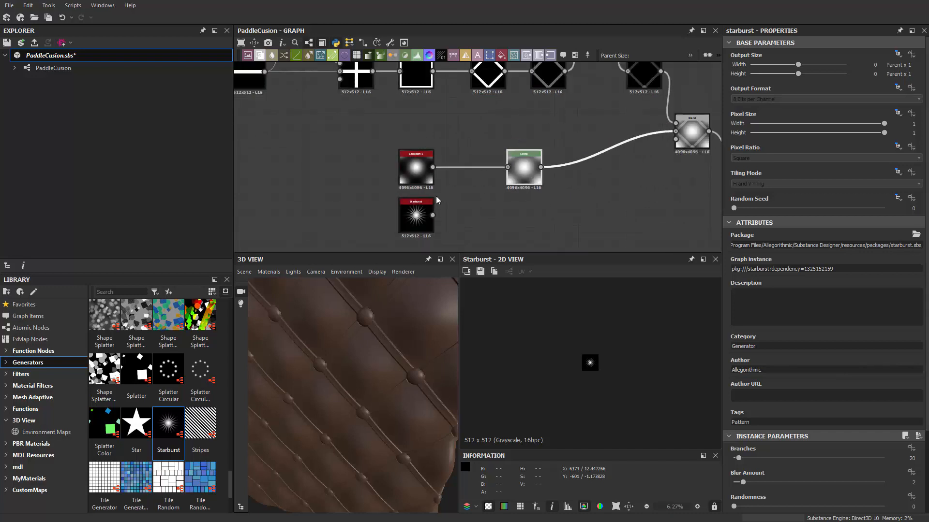
Preview the output of the Gradient Radial branch's Blend node in the 2D view and enlarge it
middle_drag(437, 196, 505, 188)
scroll(431, 158, down, 1)
middle_drag(433, 92, 435, 186)
scroll(442, 135, up, 3)
middle_drag(460, 119, 450, 213)
scroll(450, 215, up, 2)
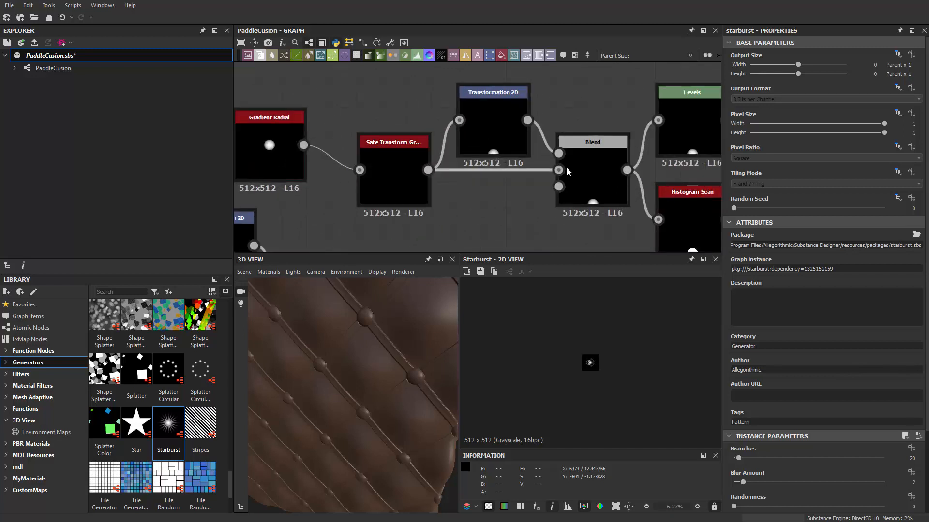
double_click(591, 173)
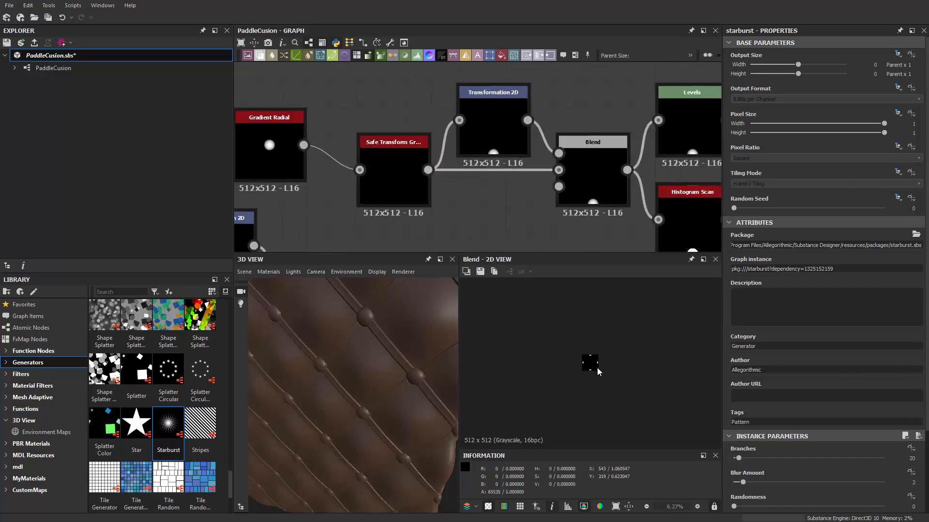
scroll(590, 368, up, 5)
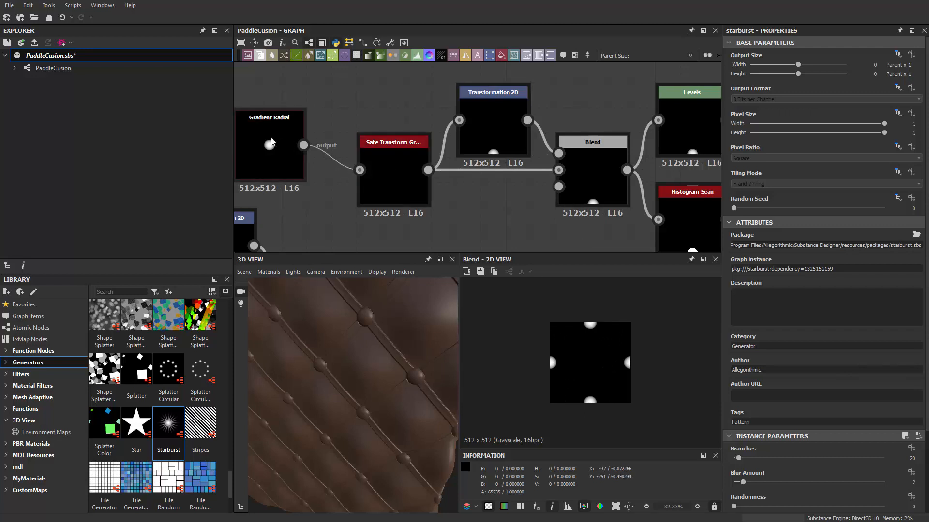
Duplicate the Gradient Radial branch's Safe Transform, Transformation 2D and Blend nodes and place the copies beside Starburst
scroll(523, 192, down, 3)
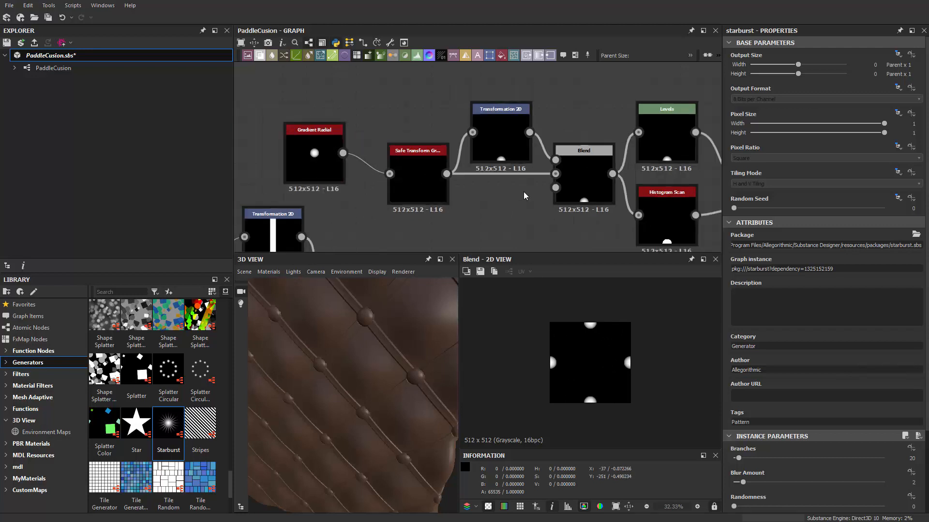
drag(433, 94, 567, 211)
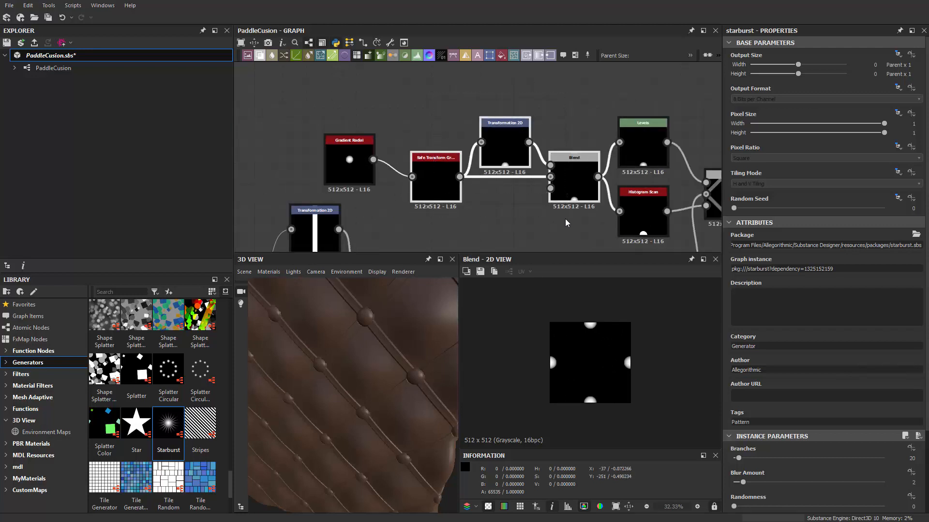
scroll(529, 221, down, 4)
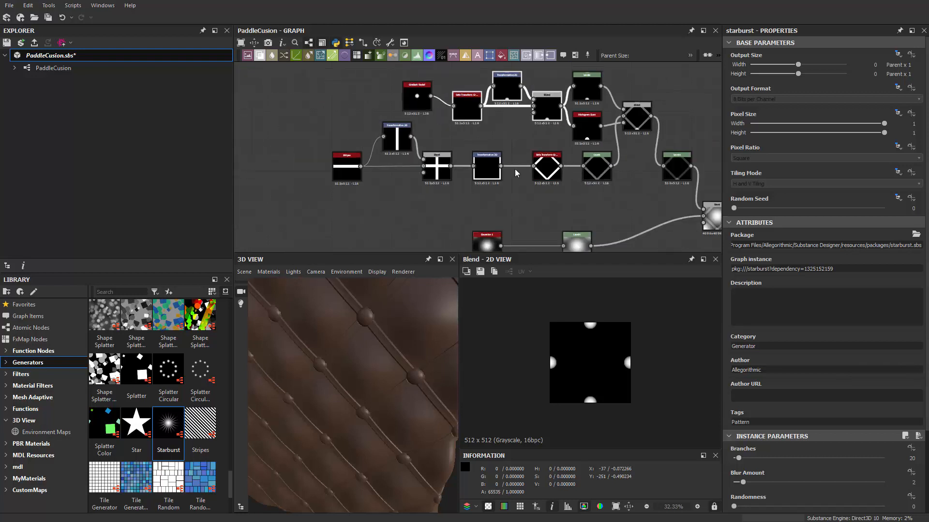
click(547, 198)
scroll(546, 199, up, 3)
key(ctrl+v)
drag(532, 165, 660, 192)
drag(446, 152, 439, 169)
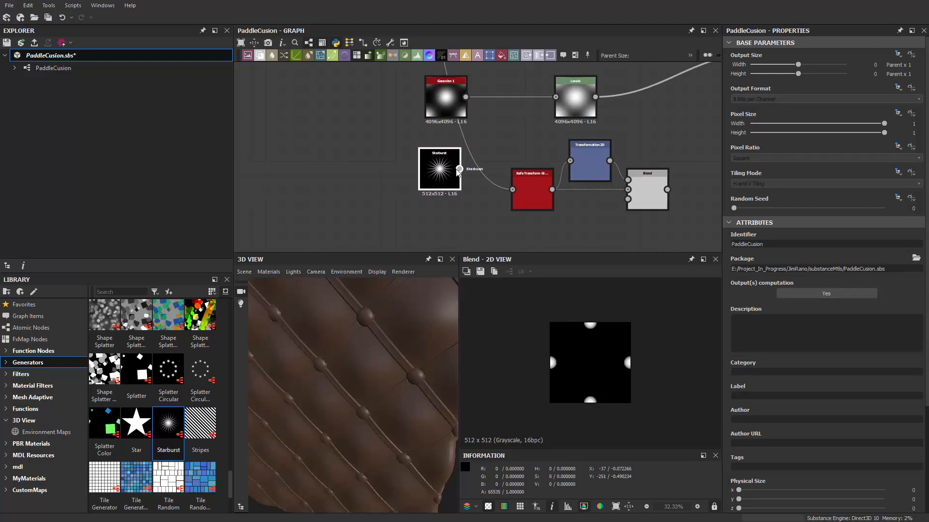
Connect the Starburst output to the copied Safe Transform node, replacing its Gradient Radial input
drag(513, 190, 513, 190)
click(445, 167)
scroll(444, 167, up, 4)
scroll(471, 188, down, 2)
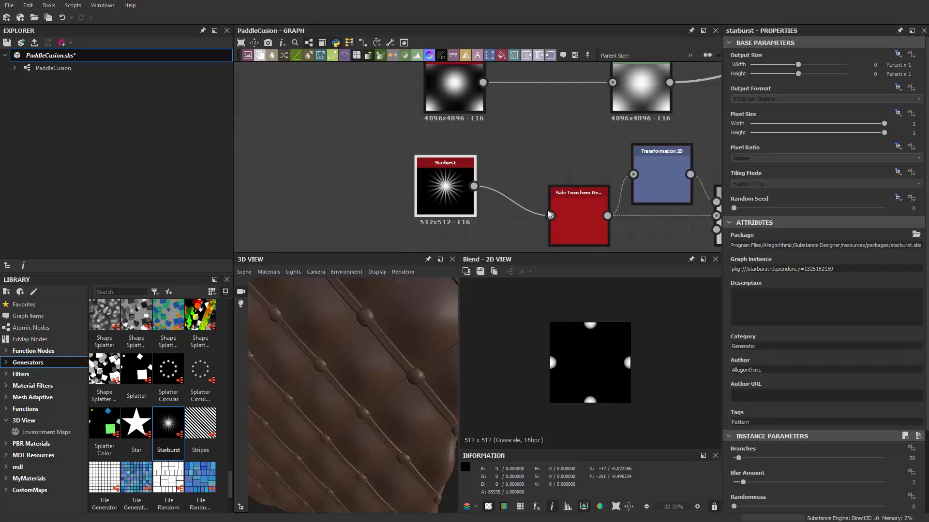
middle_drag(687, 227, 564, 185)
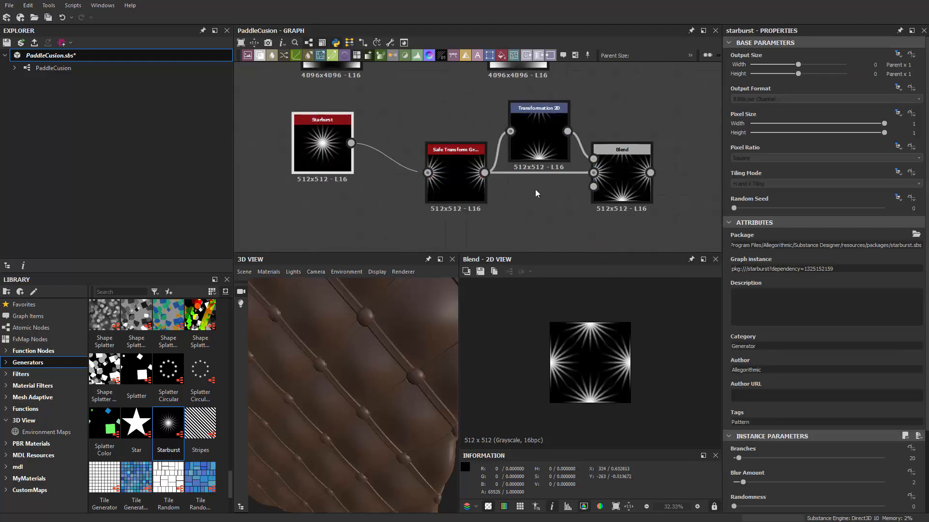
Reposition the copied transform nodes so their Blend lines up beneath the Gaussian branch's Levels node
middle_drag(487, 217, 482, 223)
scroll(482, 223, down, 3)
drag(429, 186, 518, 202)
drag(339, 199, 512, 218)
drag(461, 185, 418, 186)
scroll(474, 174, up, 2)
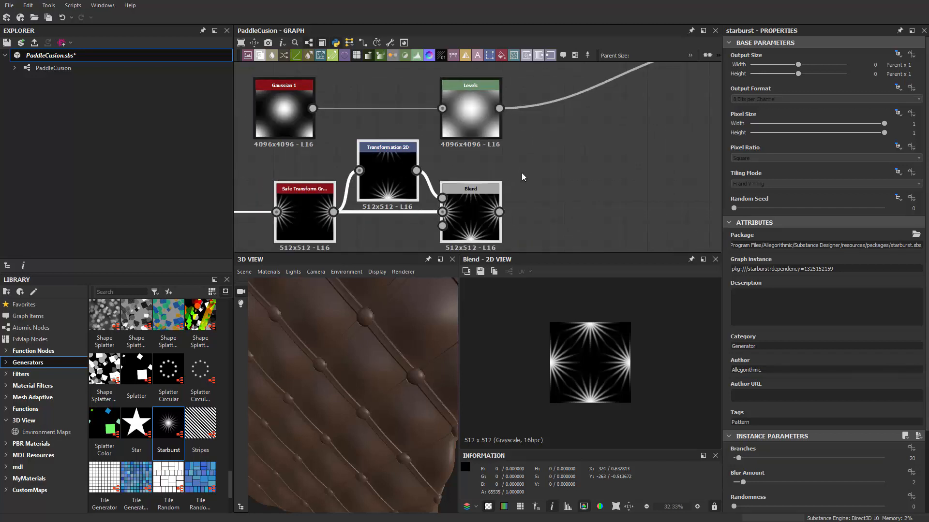
scroll(538, 178, down, 2)
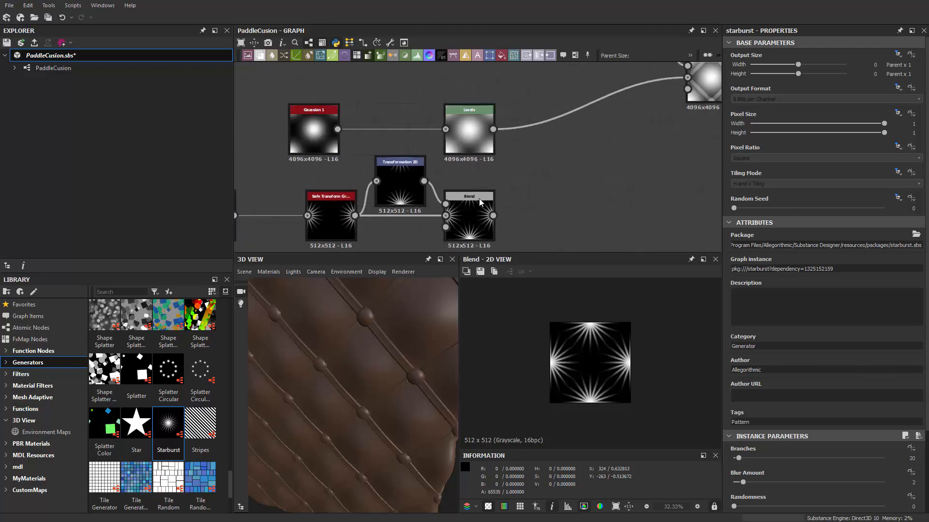
Add a Blend node with the Gaussian Levels output as its foreground and the starburst Blend output as its background
key(space)
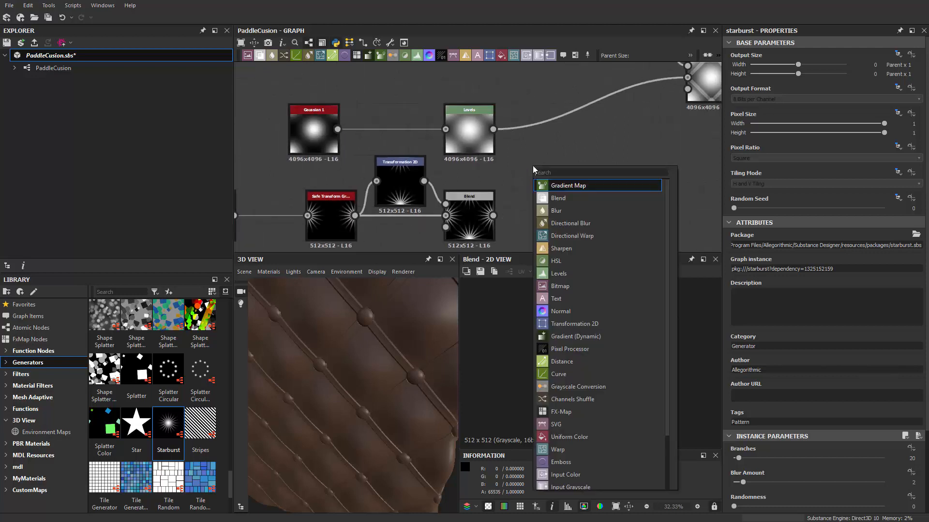
text(blend)
key(Return)
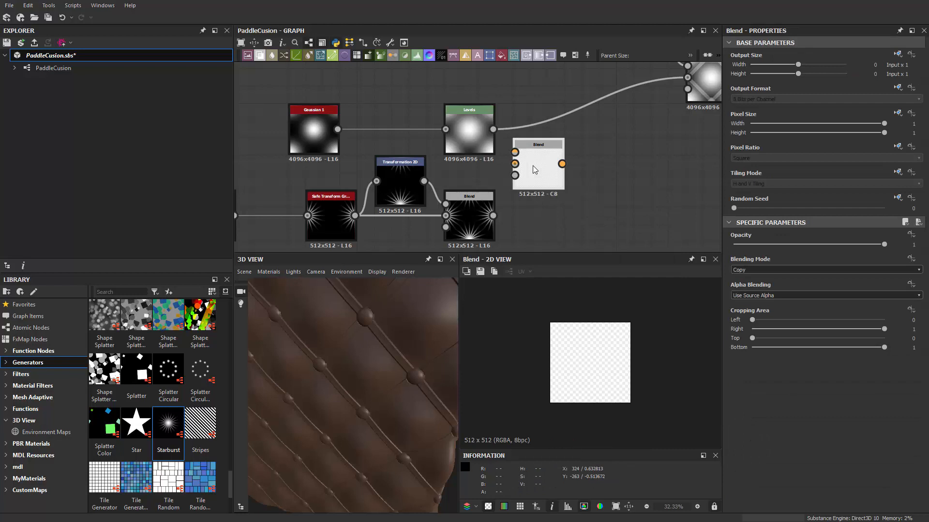
drag(533, 165, 610, 134)
scroll(523, 197, up, 2)
drag(480, 224, 611, 149)
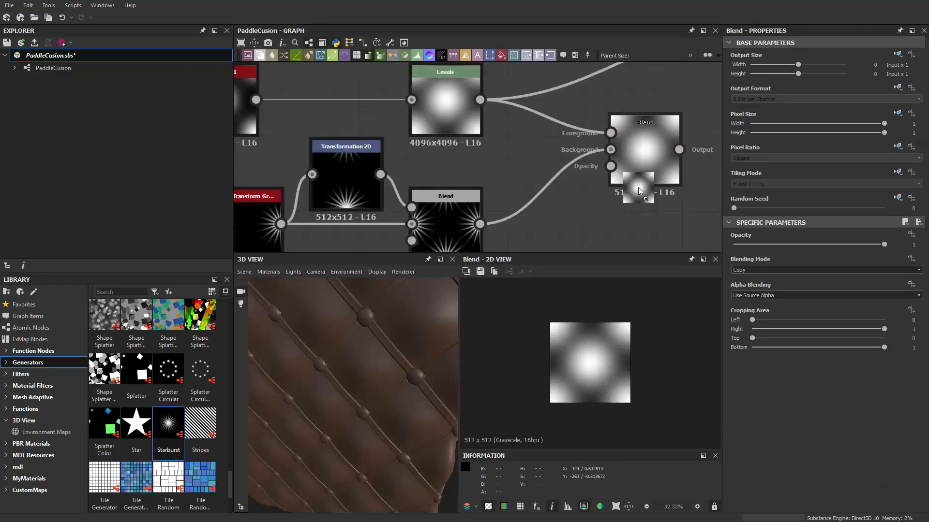
Set the new Blend node's blending mode to Multiply
click(649, 167)
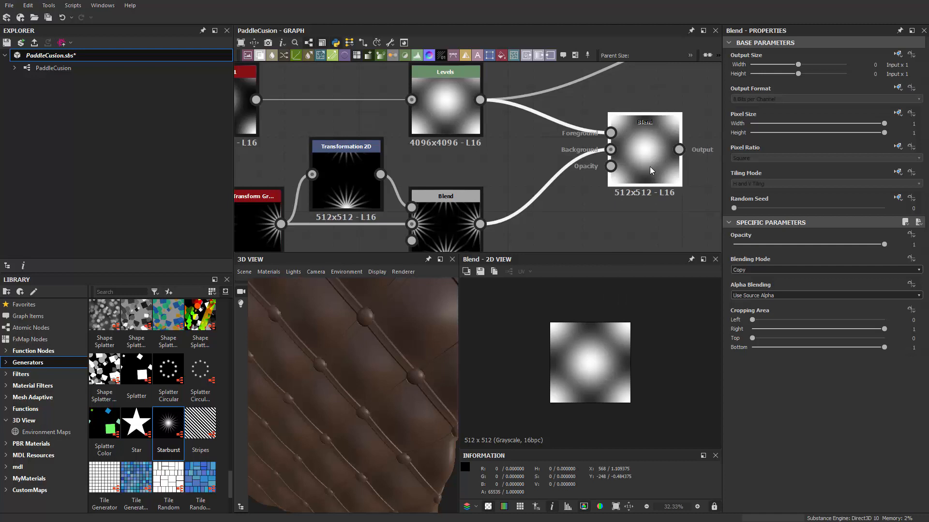
click(767, 271)
click(753, 295)
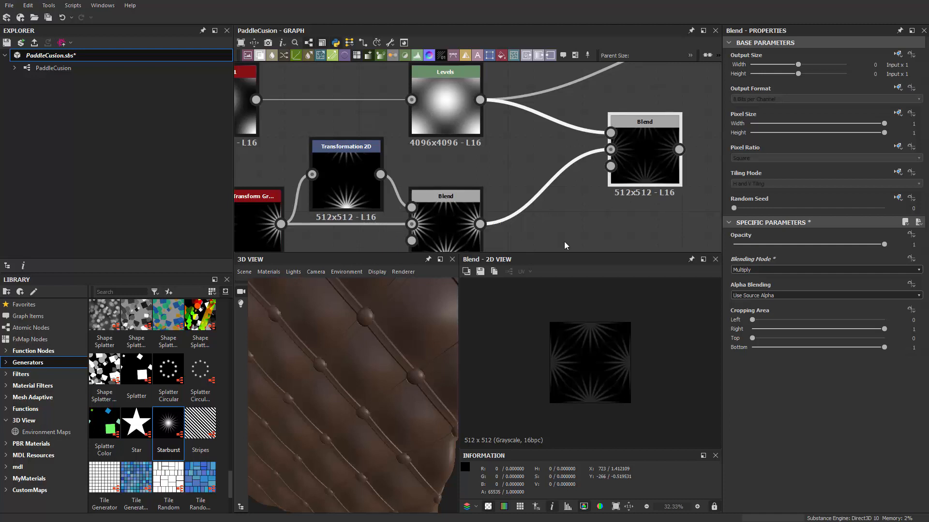
Add an Invert Grayscale node fed by the starburst Blend output
middle_drag(564, 244, 555, 211)
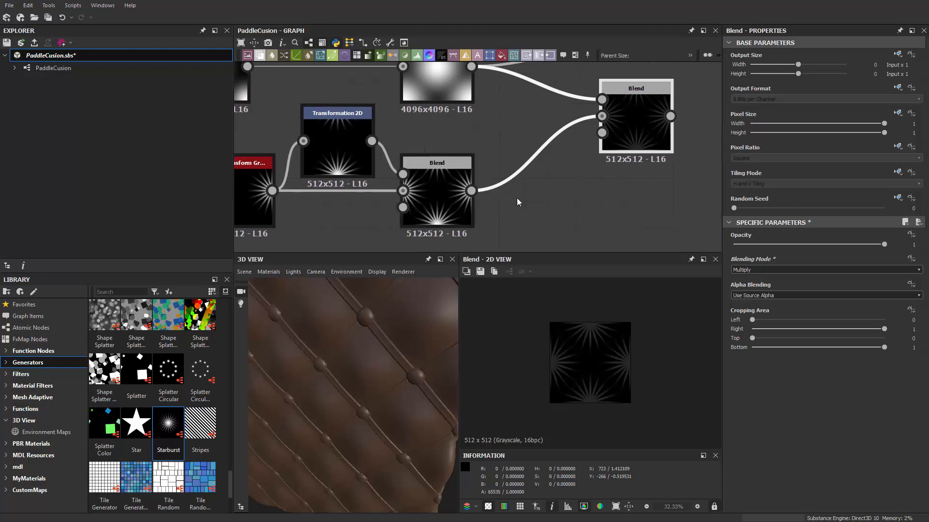
key(space)
text(inver)
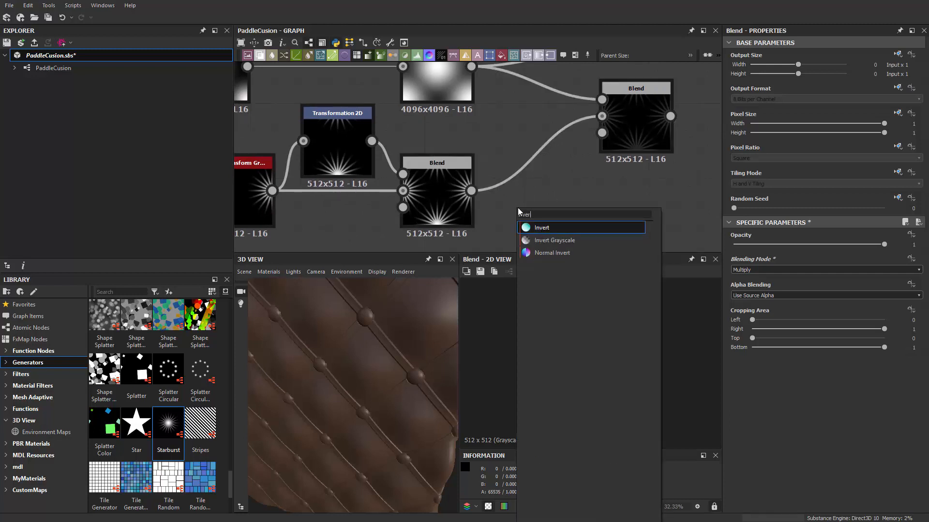
key(Down)
key(Return)
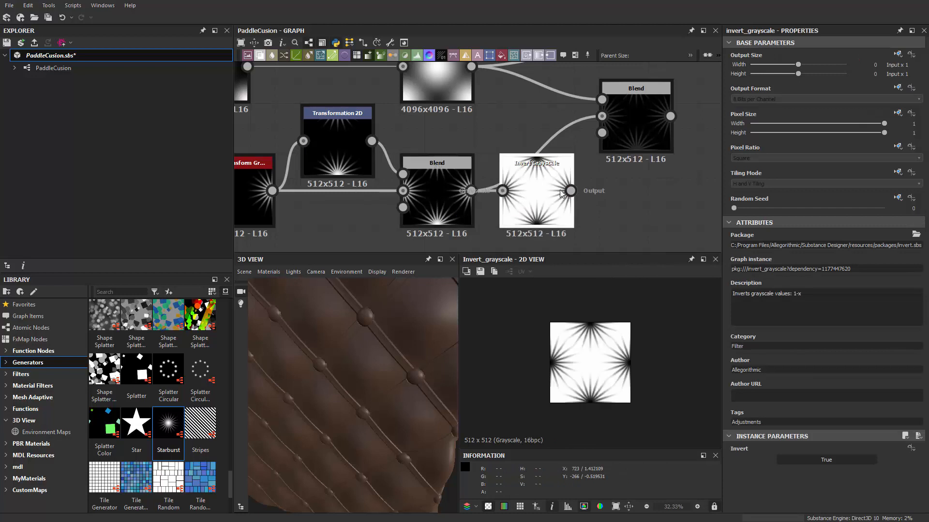
Connect the Invert Grayscale output to the Multiply Blend's background and show that Blend in the 2D view
drag(607, 124, 603, 117)
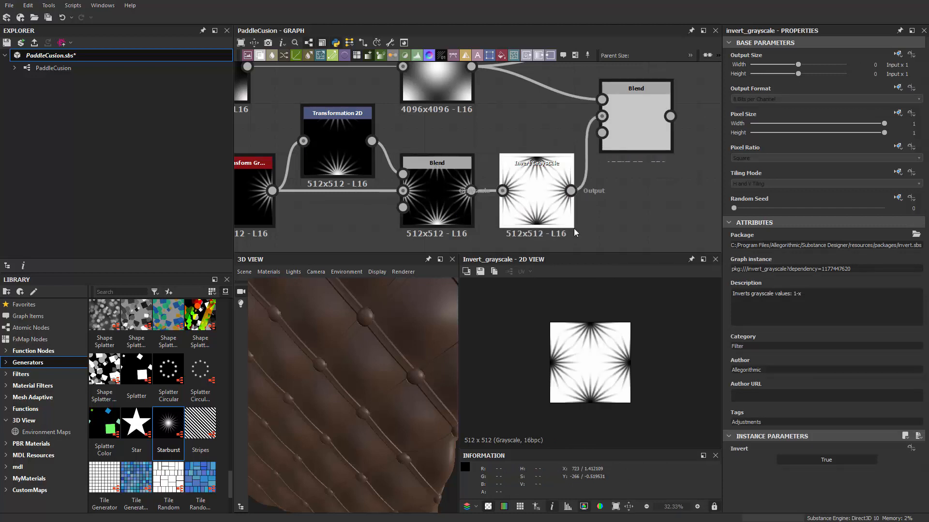
scroll(635, 141, up, 1)
double_click(640, 125)
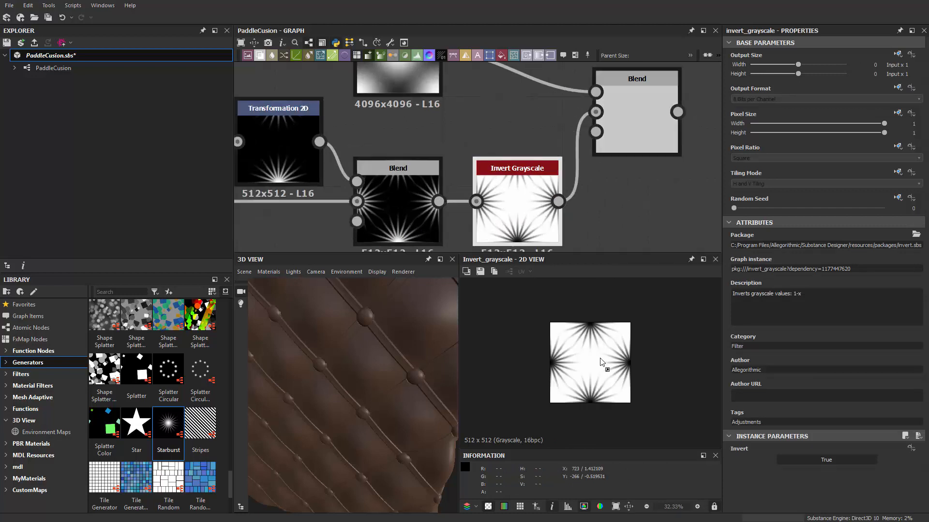
scroll(599, 361, up, 4)
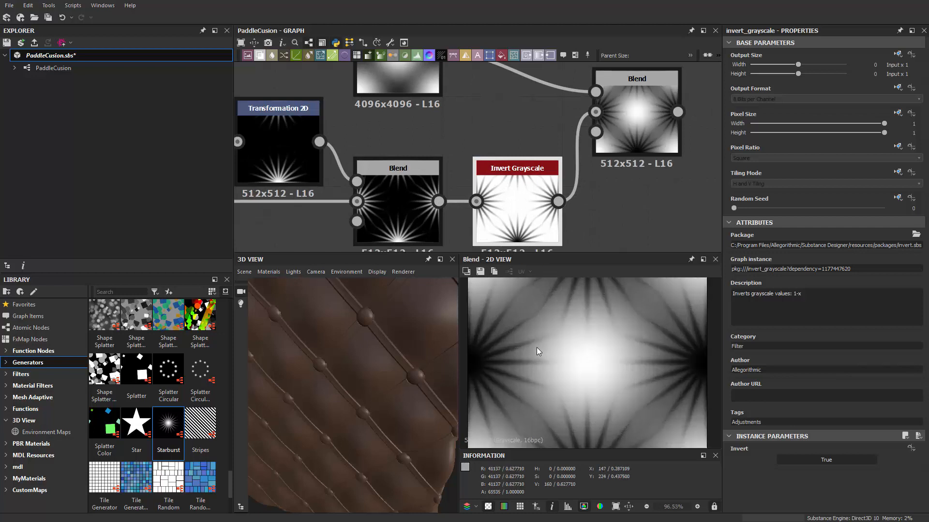
scroll(537, 348, down, 2)
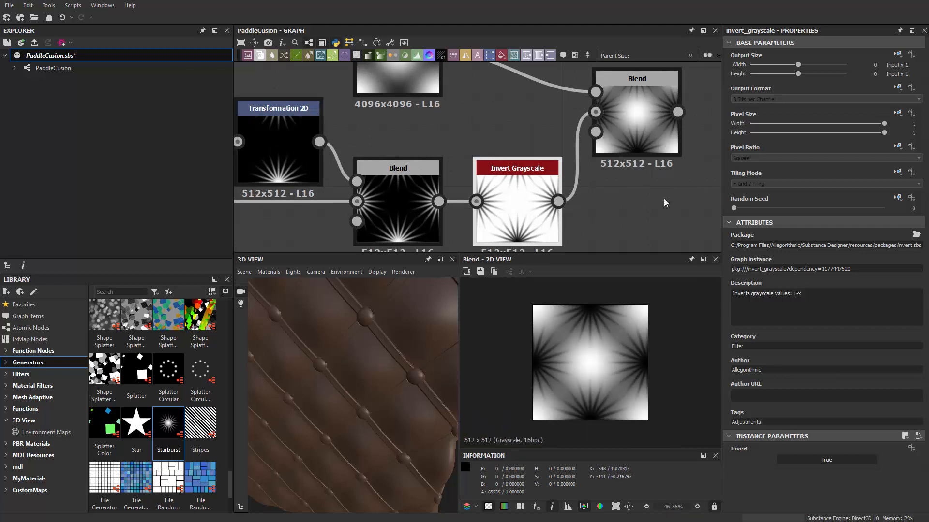
Feed the Multiply Blend output into the background of the Blend that adds the diagonal seams, replacing the Gaussian Levels connection
scroll(663, 198, down, 3)
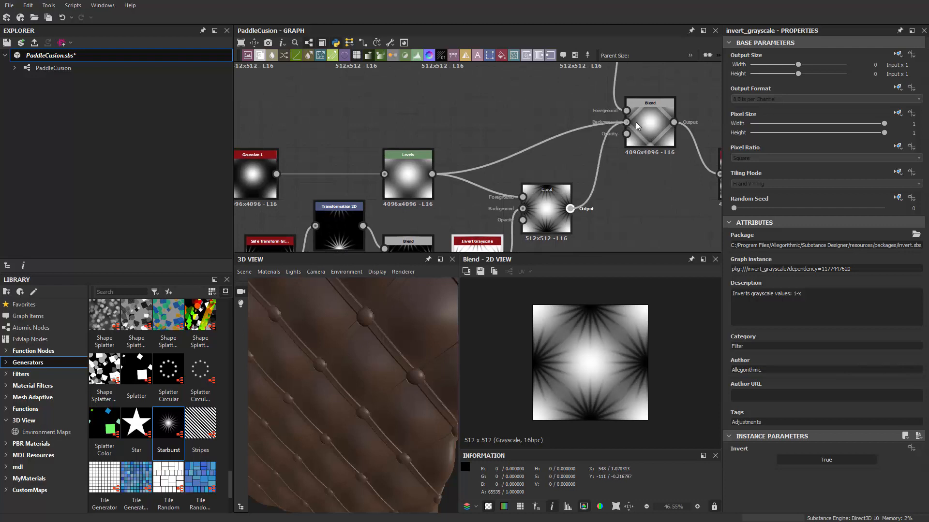
drag(636, 122, 635, 122)
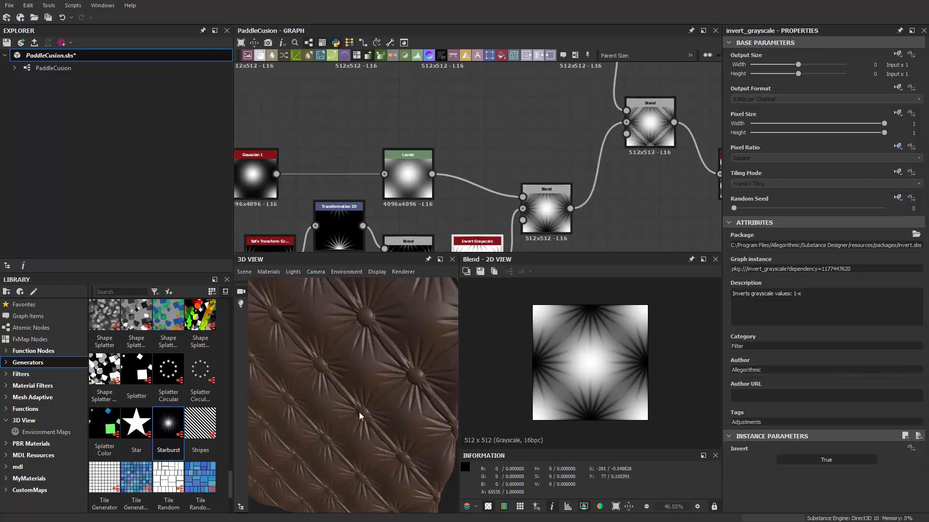
Examine the starburst folds around the buttons on the 3D model and in the combined height blends
scroll(359, 412, down, 5)
drag(379, 395, 353, 430)
scroll(357, 392, down, 3)
scroll(353, 430, up, 8)
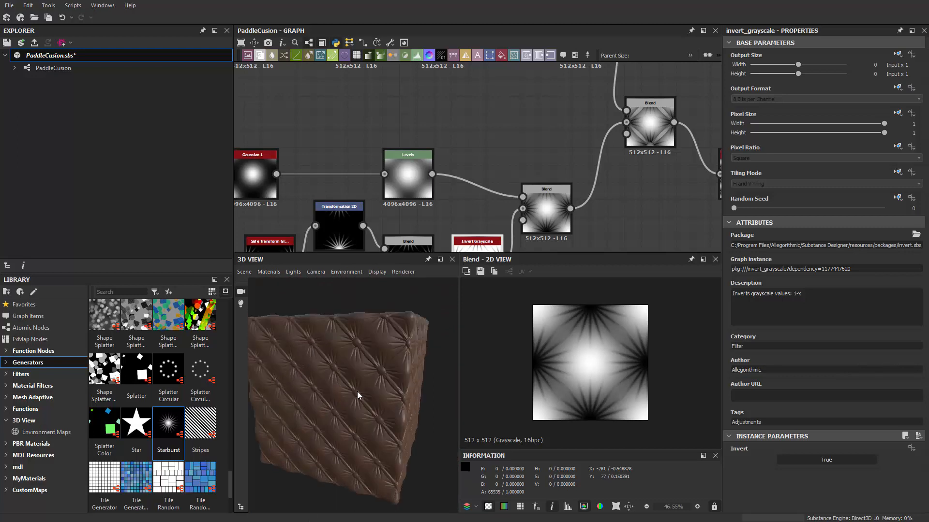
scroll(394, 345, down, 3)
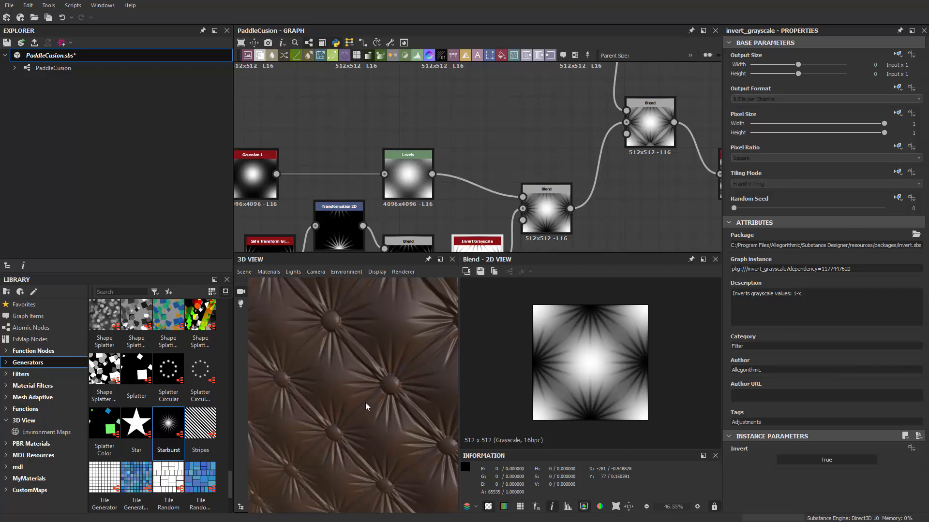
scroll(532, 338, up, 2)
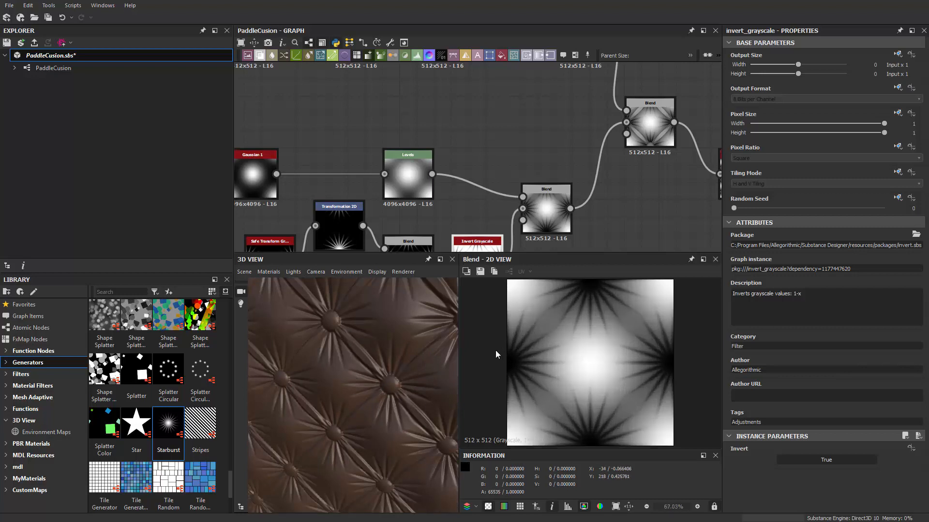
scroll(553, 361, down, 1)
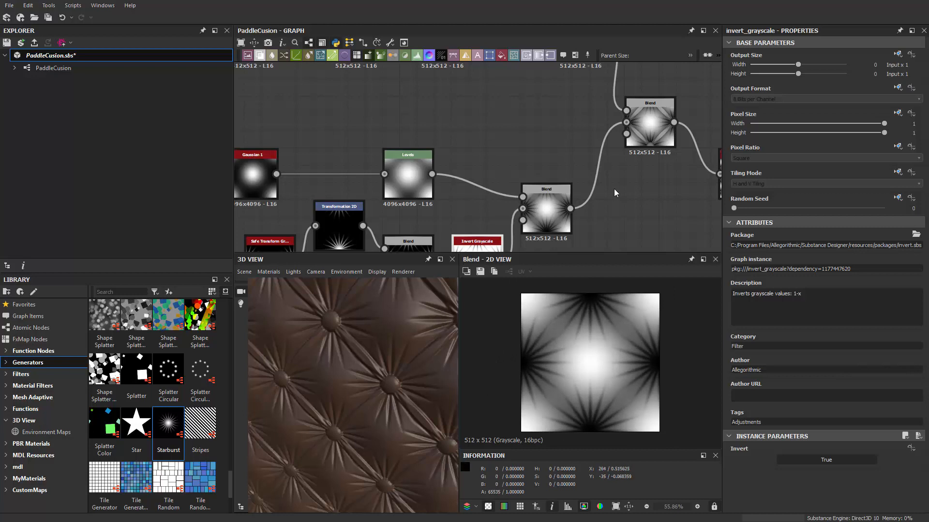
scroll(614, 188, up, 6)
middle_drag(608, 185, 607, 151)
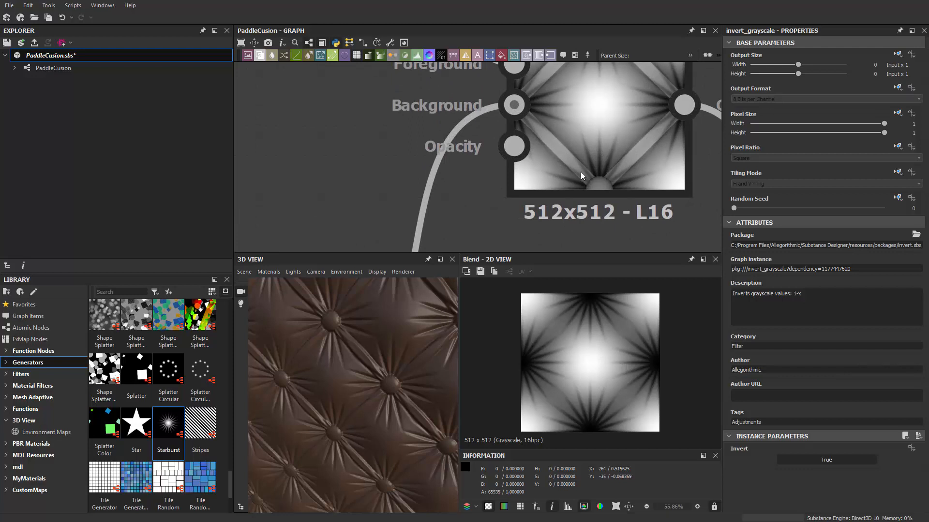
scroll(578, 174, down, 4)
middle_drag(539, 138, 474, 147)
scroll(566, 211, up, 1)
middle_drag(626, 209, 584, 196)
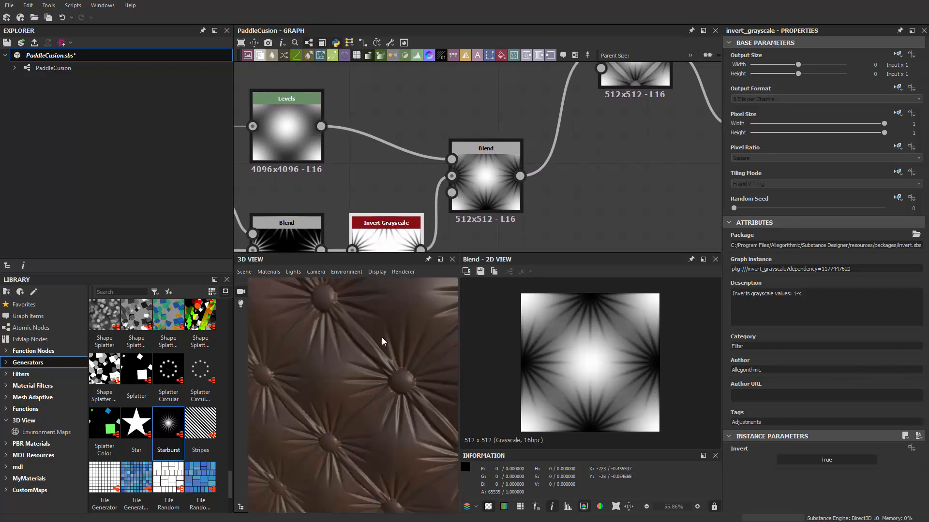
Set the Starburst node's Size Max to 0.7 and its Randomness to 0.69
scroll(324, 195, down, 3)
middle_drag(323, 196, 498, 164)
middle_drag(329, 220, 417, 203)
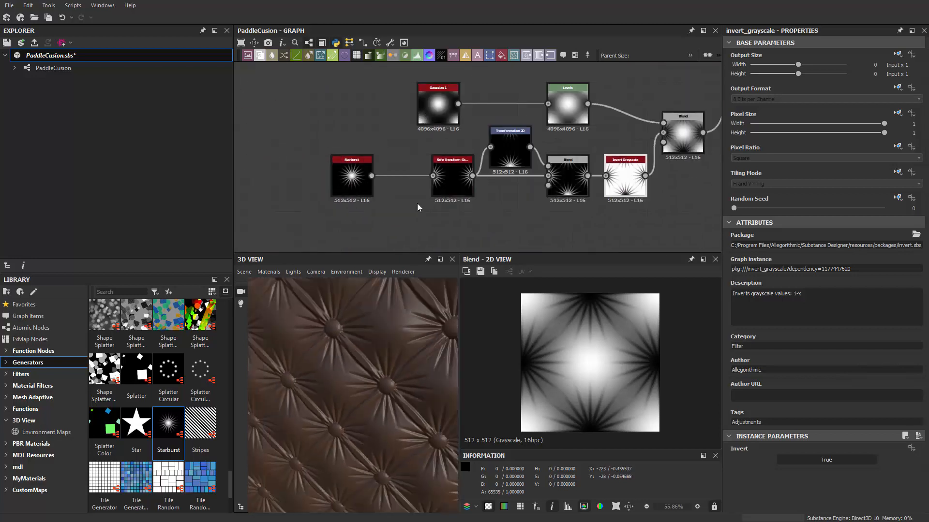
scroll(416, 203, up, 1)
click(337, 173)
double_click(337, 174)
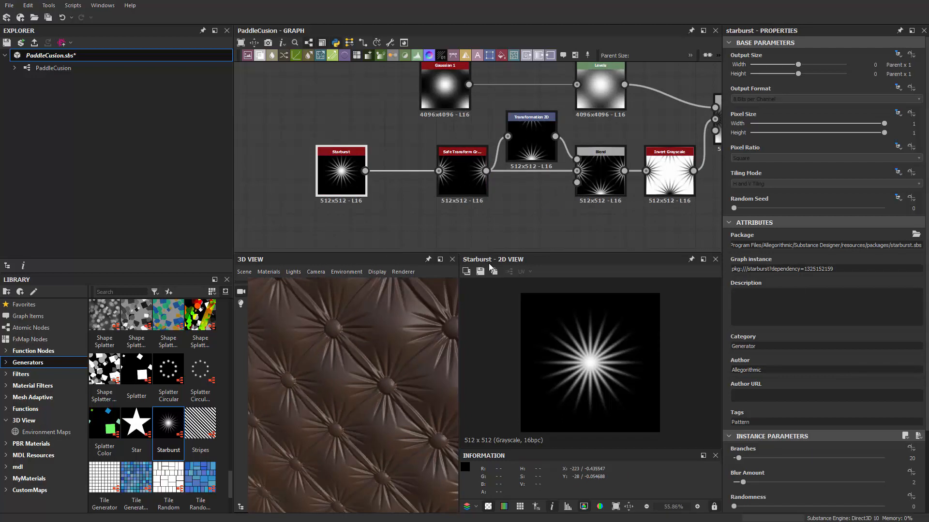
scroll(747, 485, down, 3)
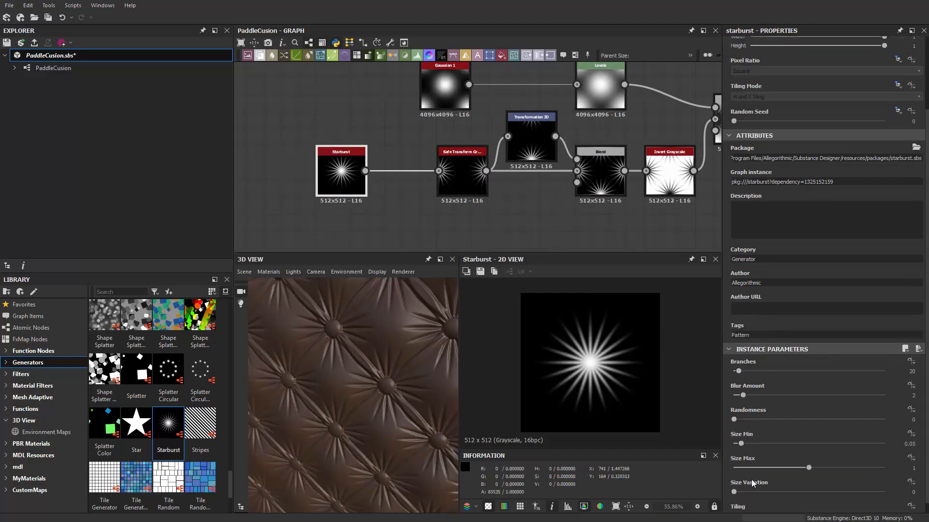
mouse_move(797, 455)
mouse_down()
mouse_move(769, 460)
mouse_move(784, 459)
mouse_up()
drag(736, 409, 837, 408)
Inspect how the randomized folds meet the seams and buttons on the 3D model and along the starburst and height Blend nodes
drag(388, 354, 352, 330)
scroll(357, 353, up, 4)
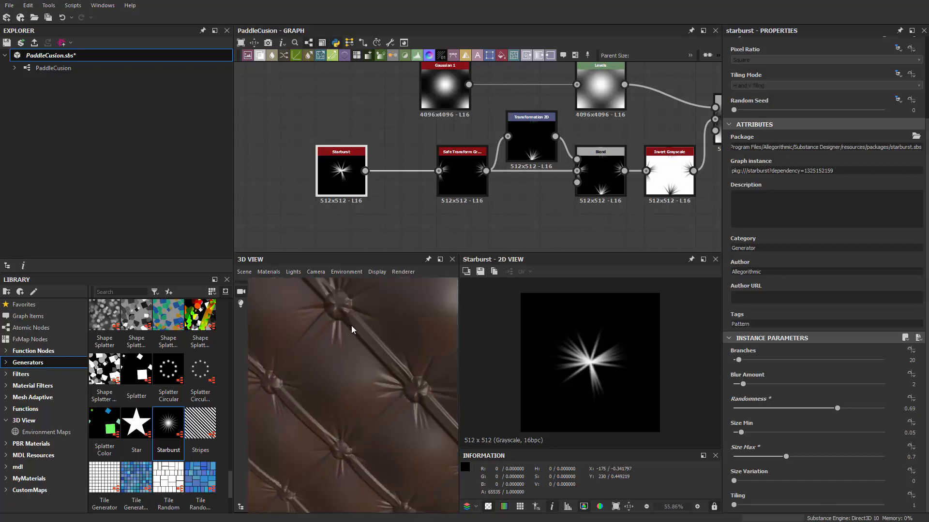
scroll(588, 223, up, 2)
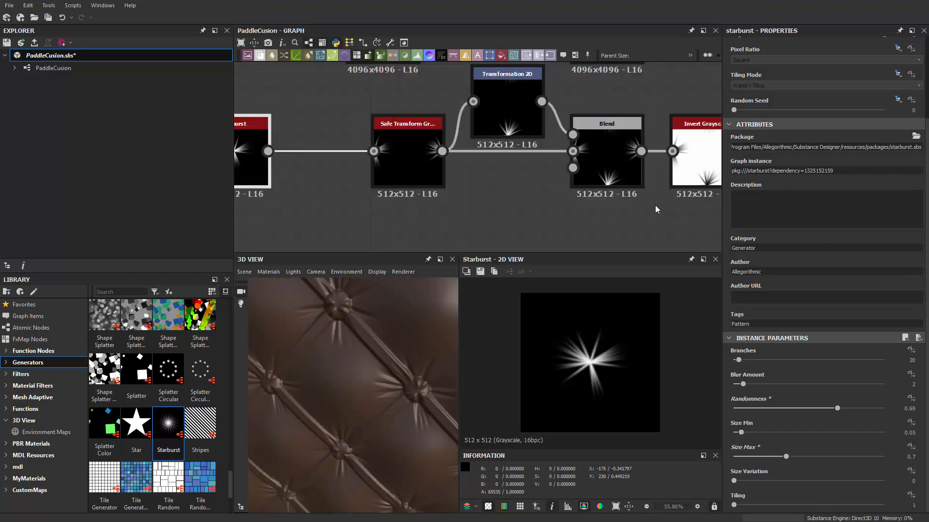
middle_drag(655, 205, 533, 237)
scroll(537, 225, up, 3)
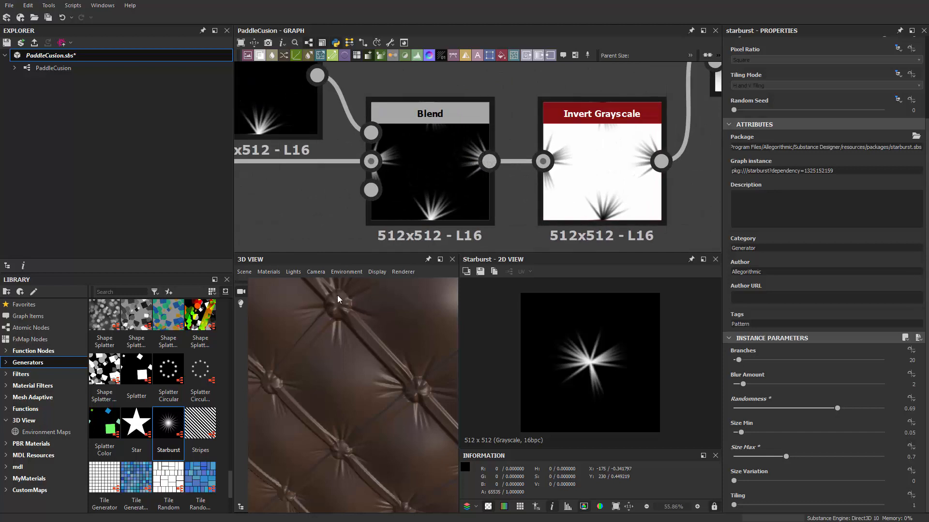
scroll(401, 346, down, 3)
scroll(628, 159, down, 4)
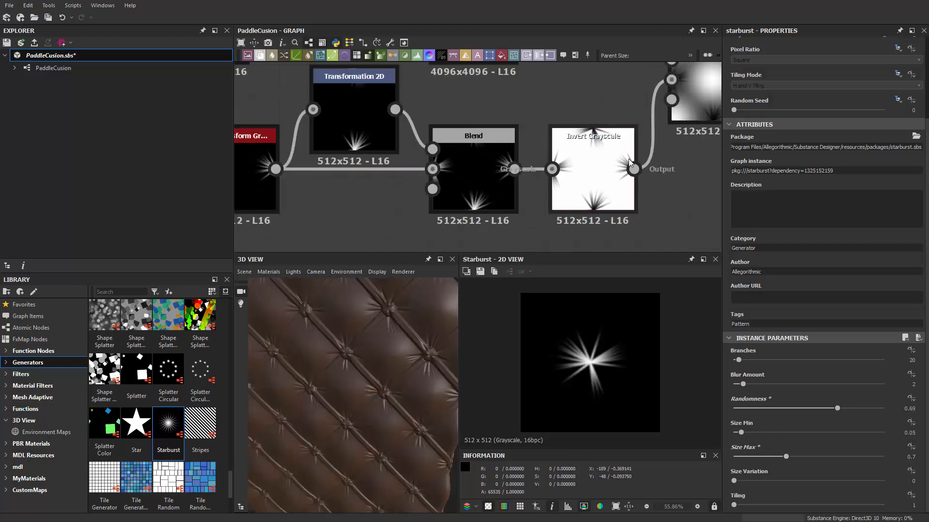
scroll(534, 203, up, 2)
middle_drag(664, 108, 525, 209)
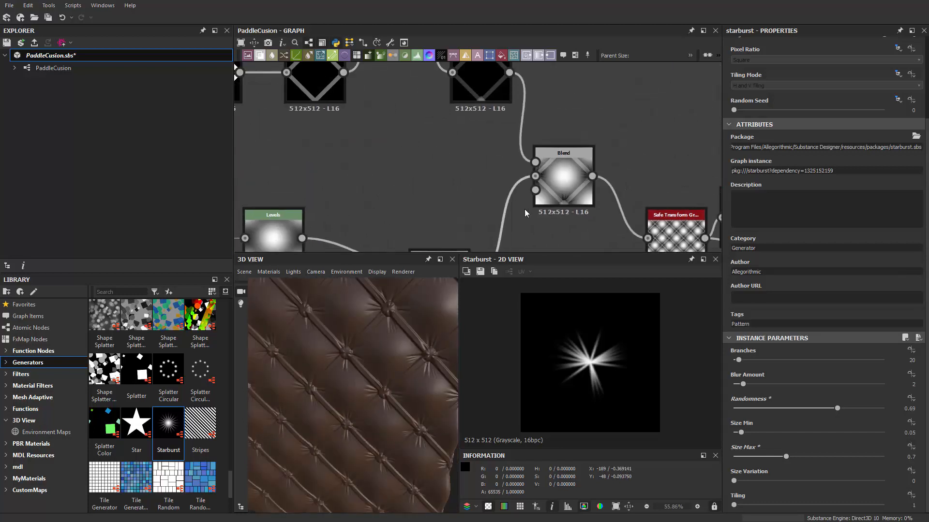
scroll(589, 200, up, 5)
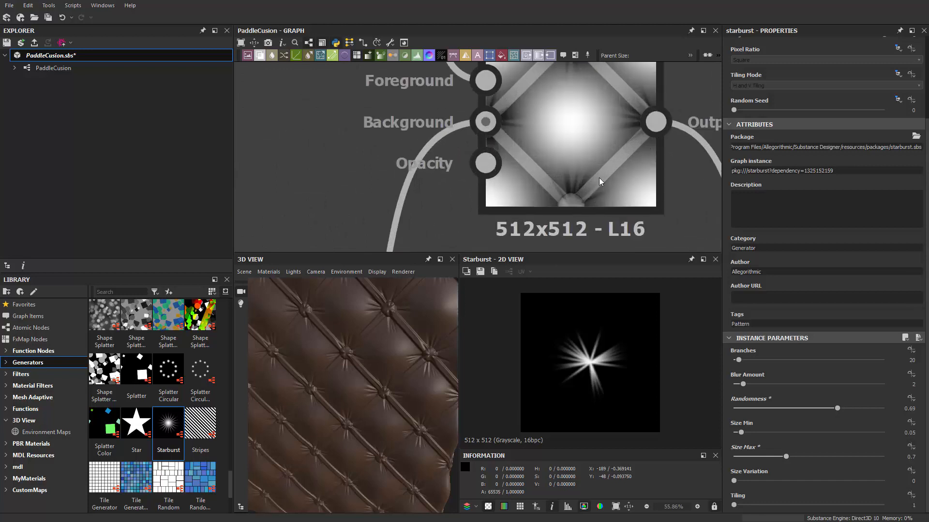
scroll(599, 182, down, 2)
middle_drag(564, 194, 503, 108)
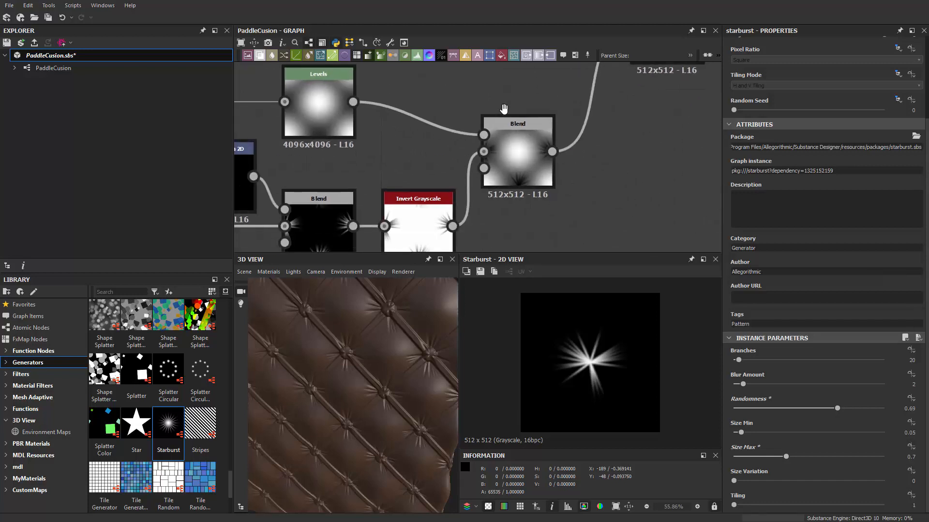
scroll(434, 219, up, 5)
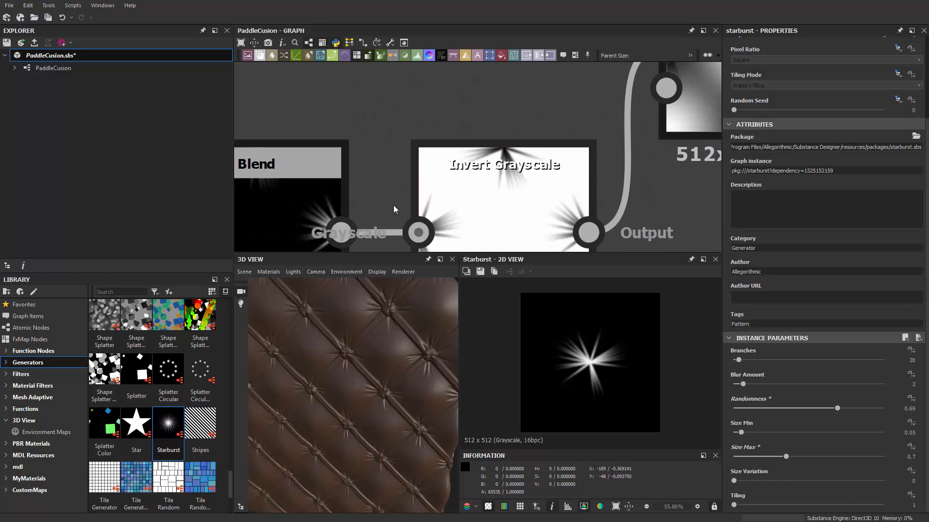
scroll(393, 206, down, 2)
middle_drag(570, 213, 586, 169)
scroll(586, 168, down, 2)
middle_drag(635, 207, 582, 259)
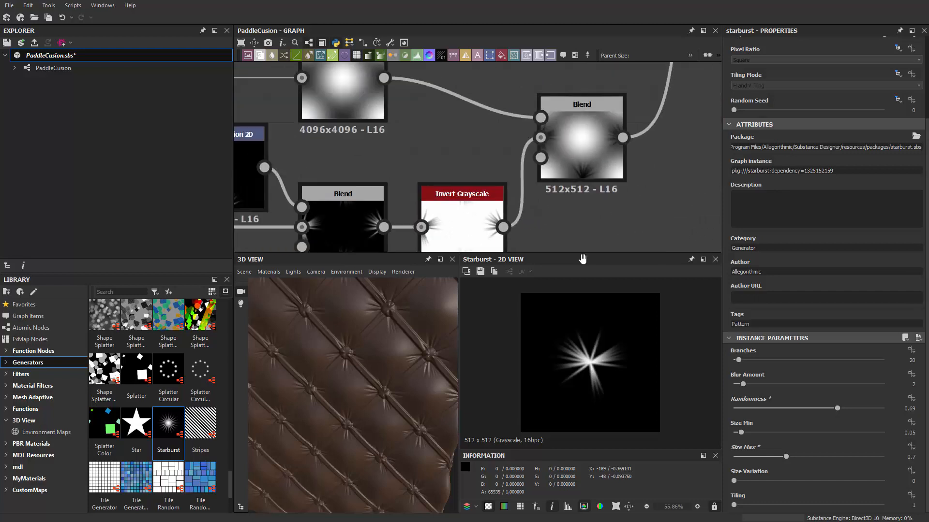
Move the Multiply Blend node slightly farther from the Invert Grayscale node
scroll(577, 244, down, 2)
drag(597, 175, 617, 174)
middle_drag(655, 178, 585, 263)
middle_drag(550, 181, 544, 222)
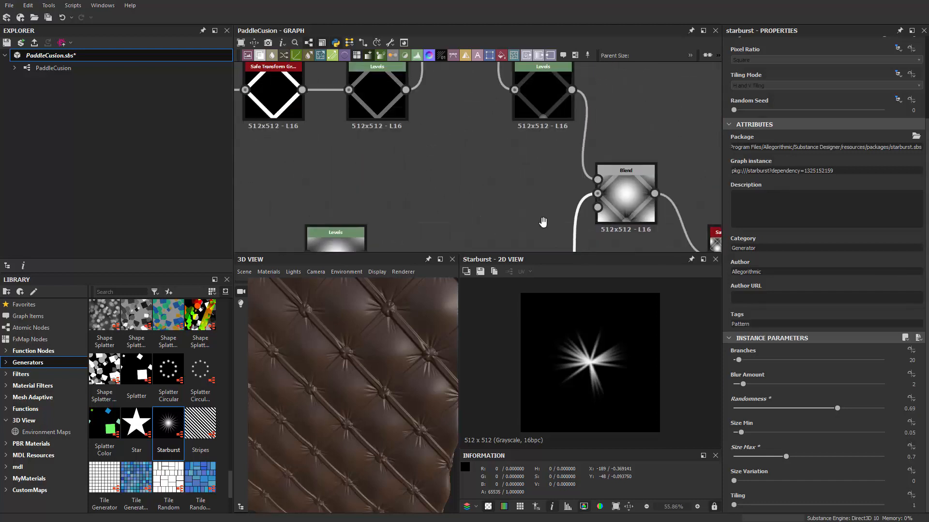
Examine the Levels, Histogram Scan and Safe Transform nodes that build the seam and button masks
scroll(545, 224, down, 2)
click(545, 145)
scroll(544, 145, up, 2)
middle_drag(433, 172, 579, 232)
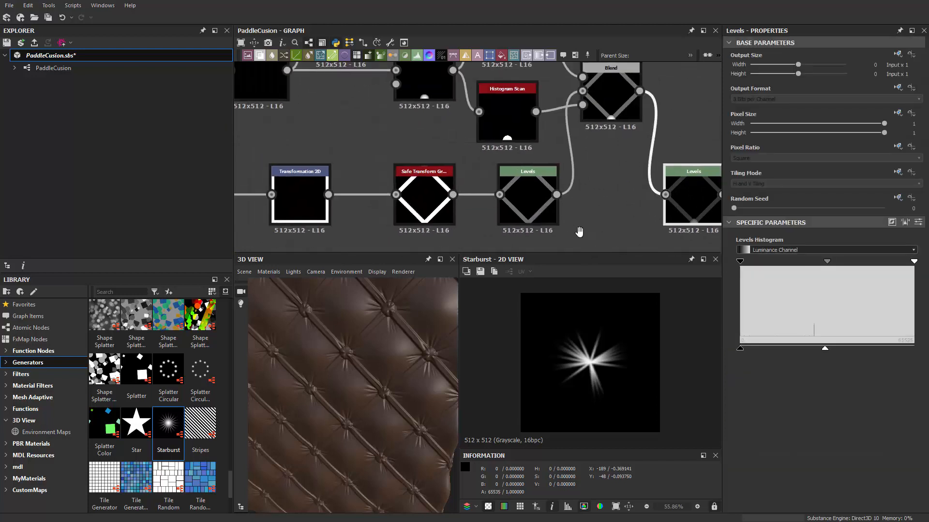
scroll(569, 206, down, 1)
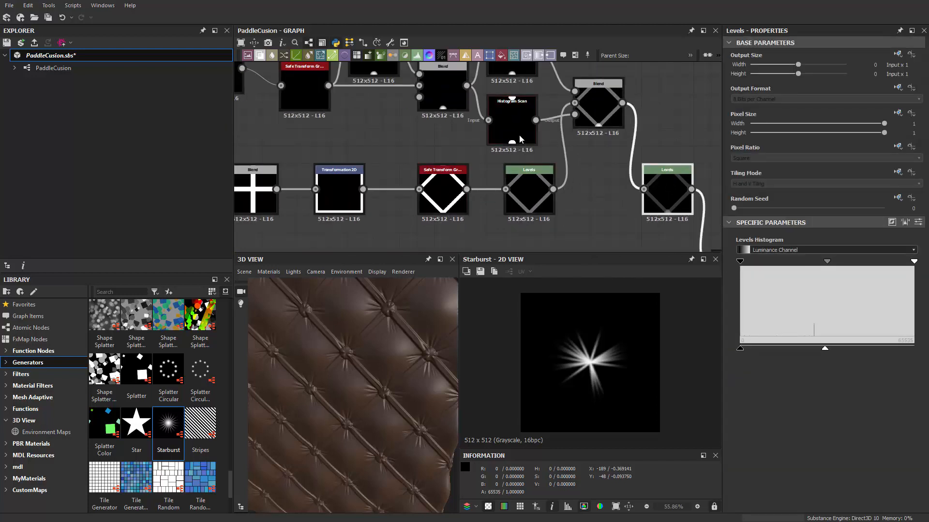
middle_drag(590, 225, 557, 236)
scroll(570, 158, up, 1)
scroll(557, 236, down, 2)
middle_drag(547, 162, 555, 225)
Add an Add (Linear Dodge) Blend node with the Histogram Scan output as foreground and the diamond Safe Transform output as background
click(526, 201)
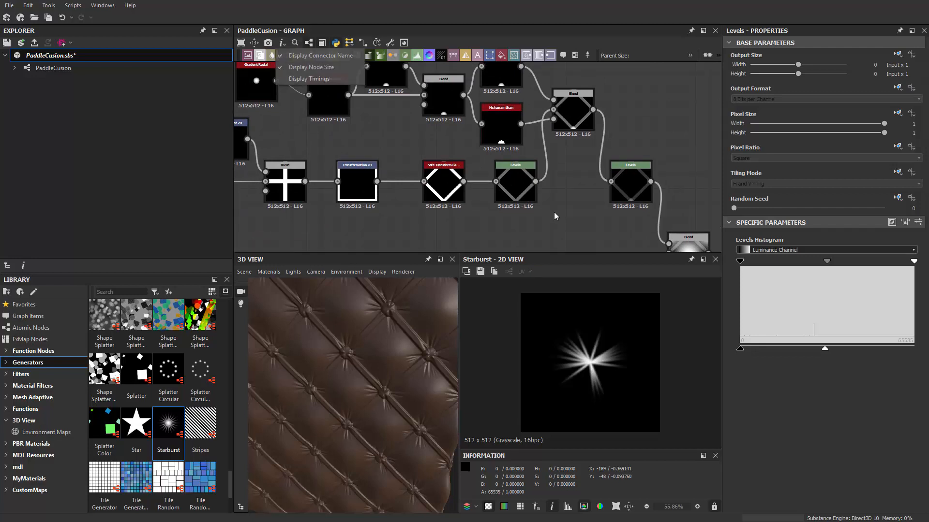
key(space)
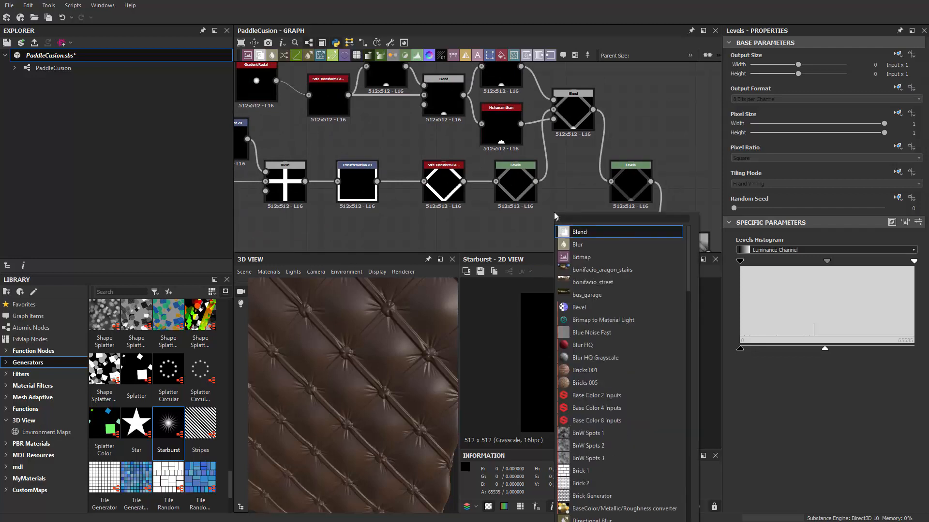
key(Return)
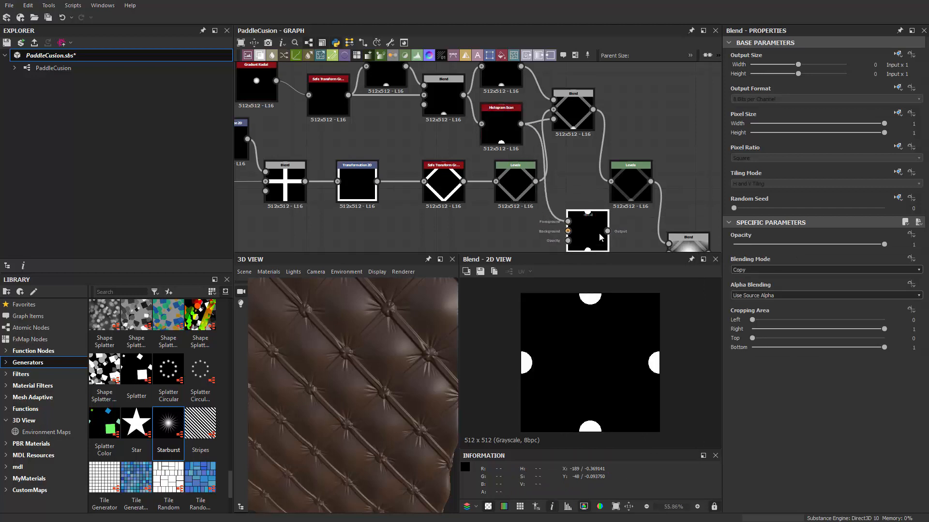
middle_drag(500, 208, 466, 169)
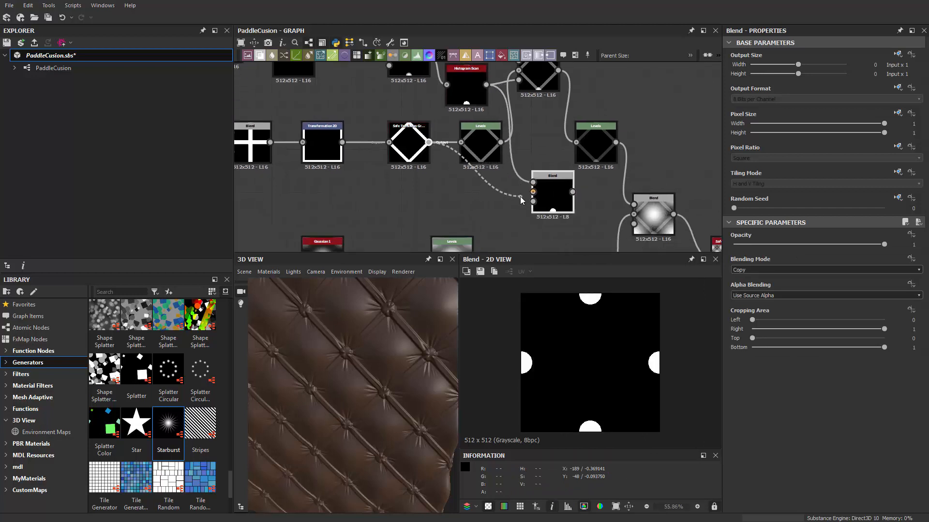
drag(517, 200, 533, 192)
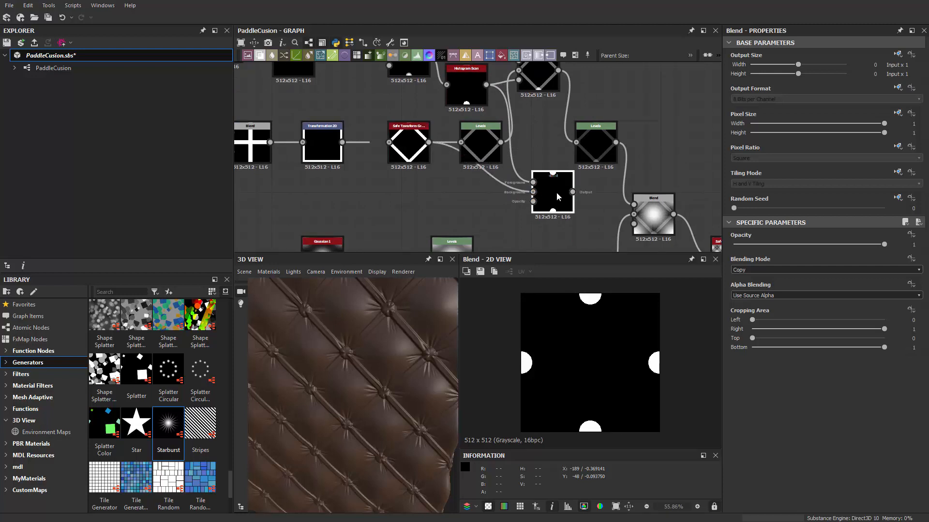
click(751, 270)
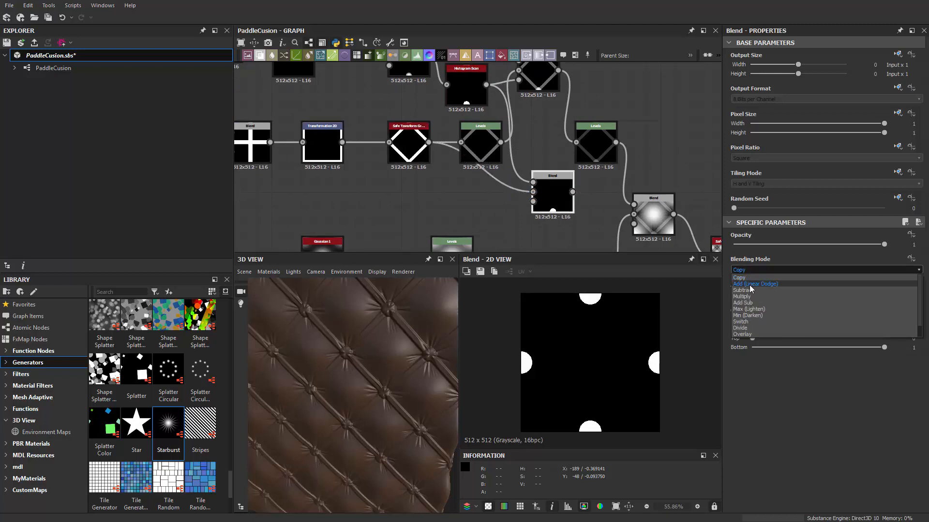
click(751, 284)
Connect the combined seam-and-button mask Blend to the opacity input of the starburst Multiply Blend
scroll(563, 217, down, 2)
middle_drag(561, 212, 526, 133)
scroll(532, 145, up, 2)
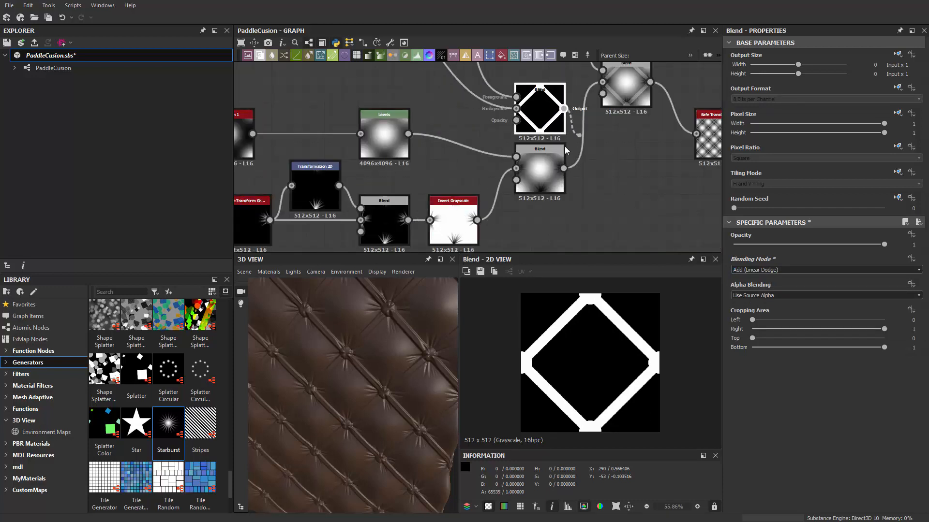
drag(515, 180, 516, 180)
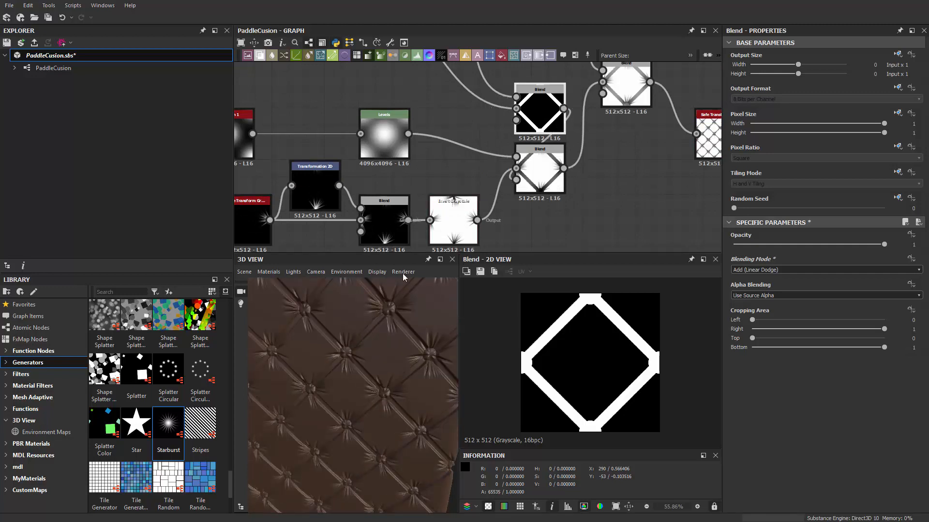
Move the mask Blend away from the Multiply Blend and swap that node's inputs: starburst Invert Grayscale as foreground, Gaussian Levels as background
drag(535, 115, 465, 114)
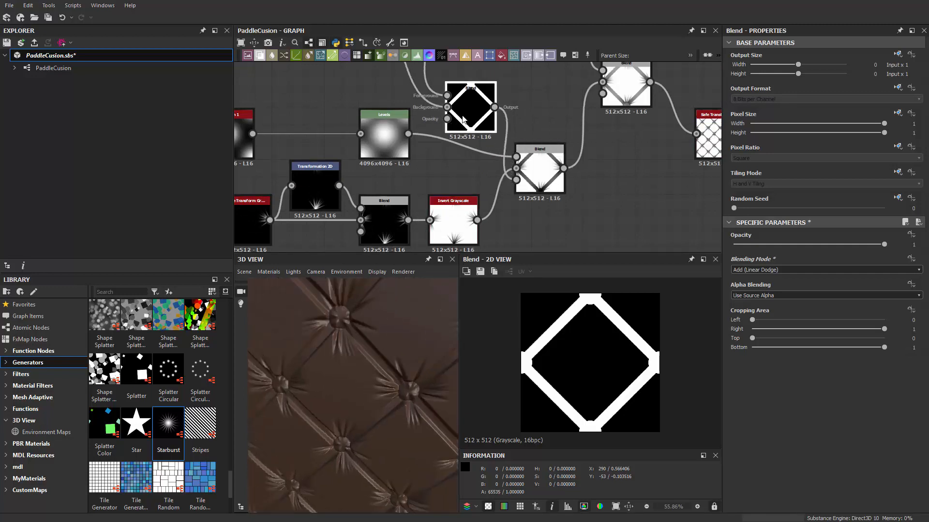
scroll(477, 166, up, 1)
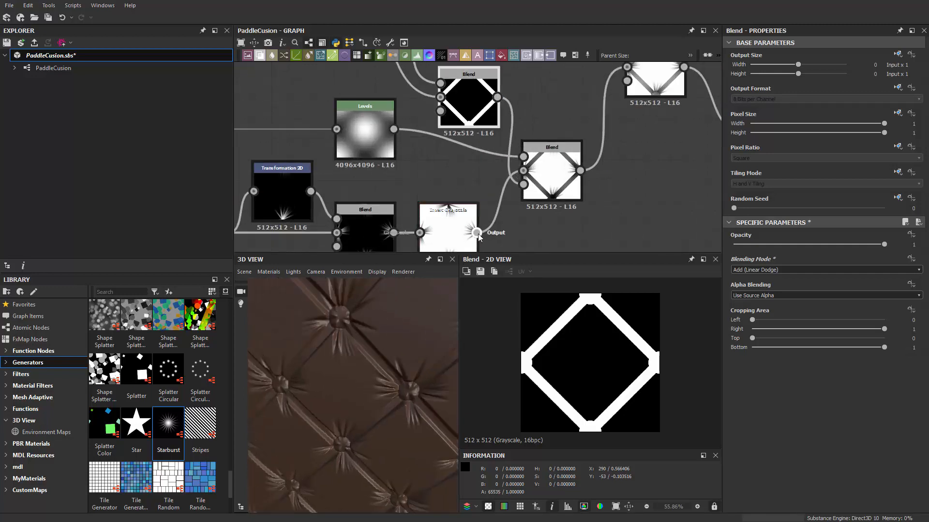
drag(478, 235, 523, 170)
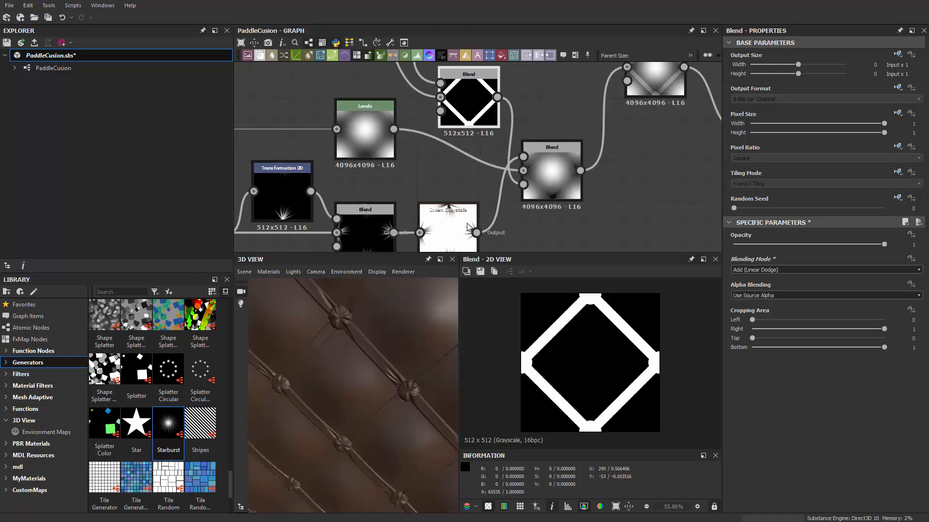
Spread out the starburst Invert Grayscale, mask Blend and Multiply Blend nodes to make room between them
drag(467, 226, 466, 214)
drag(483, 97, 481, 108)
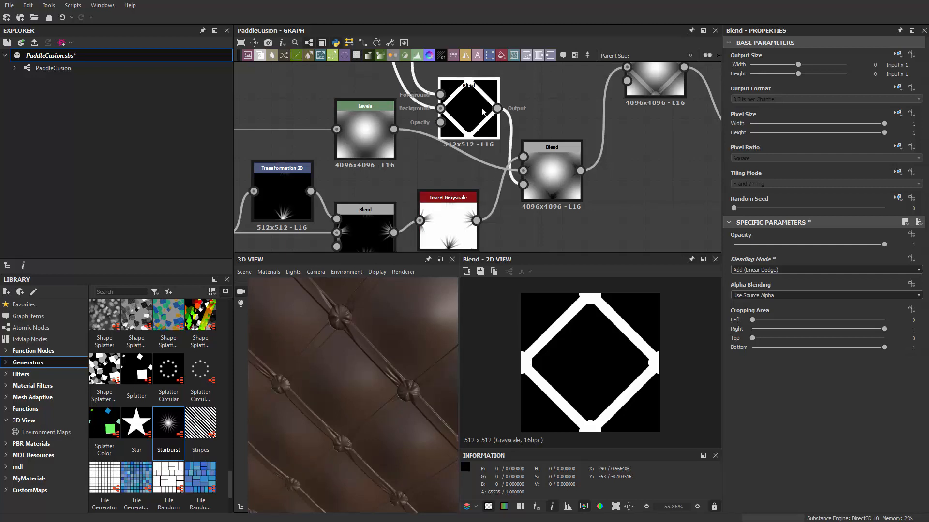
drag(567, 170, 587, 170)
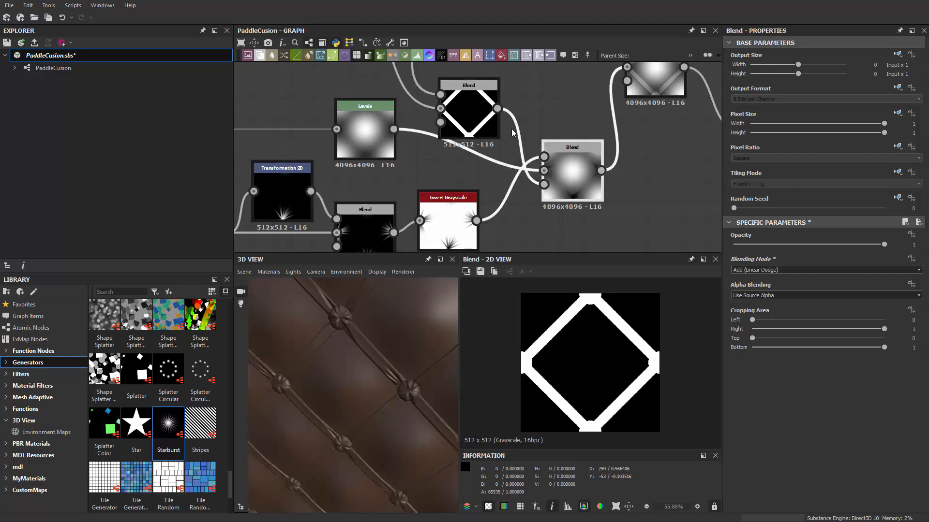
drag(483, 118, 484, 97)
middle_drag(482, 122, 472, 154)
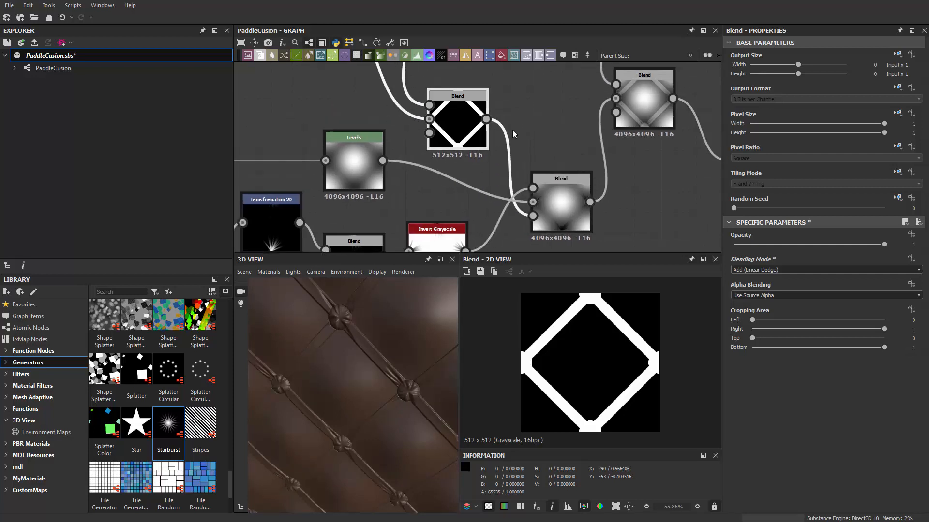
key(space)
text(invert)
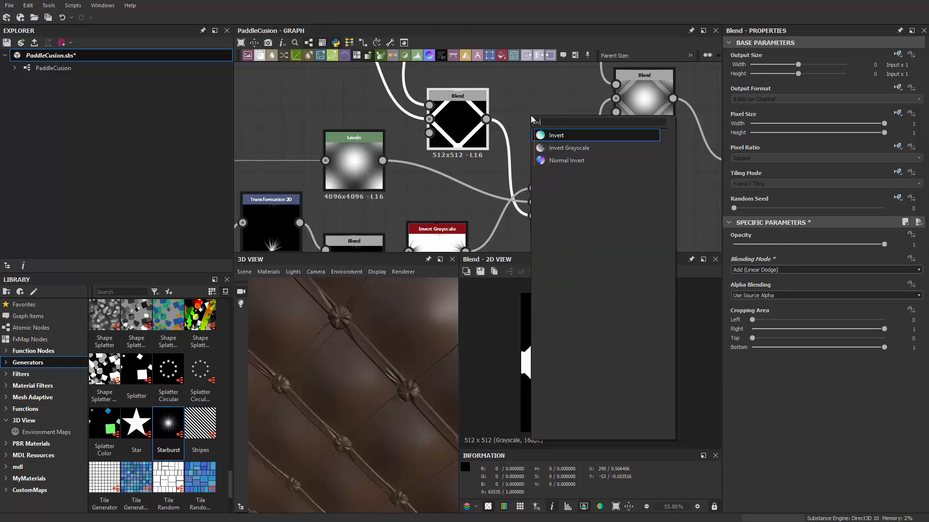
key(Return)
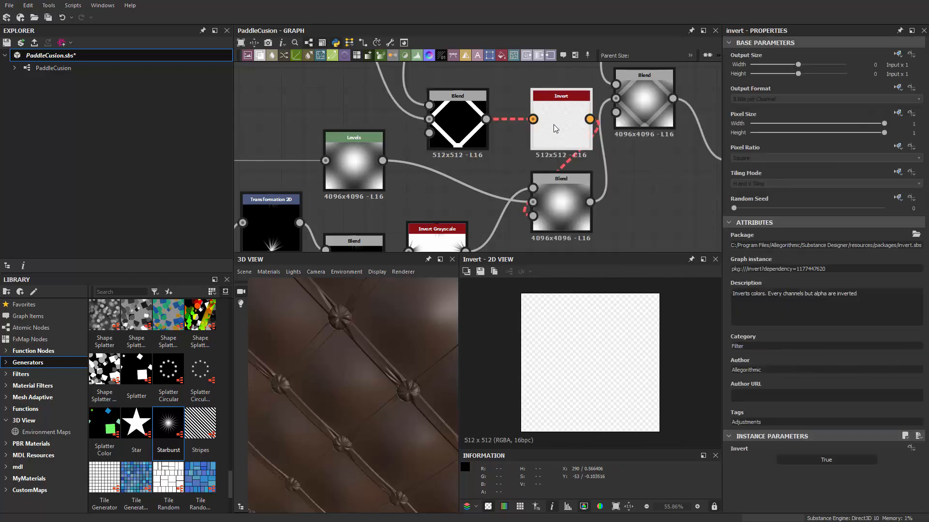
key(Delete)
Add an Invert Grayscale node after the seam-and-button mask Blend and connect its output to the Multiply Blend's opacity input
key(space)
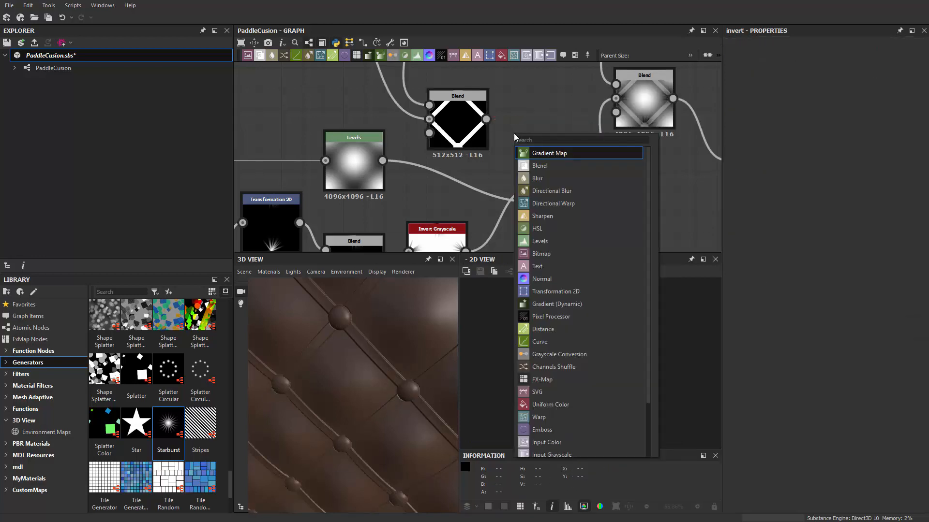
text(invert)
key(Down)
key(Return)
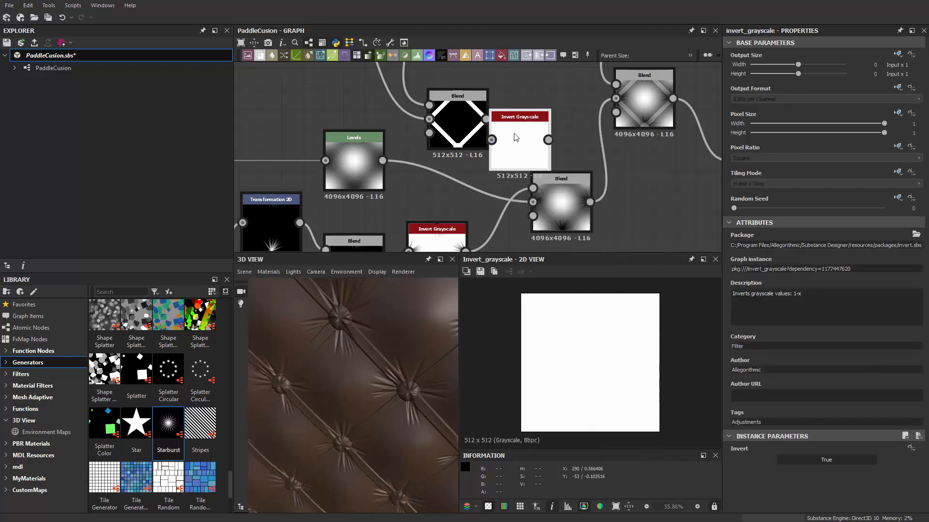
mouse_move(523, 133)
mouse_down()
mouse_move(542, 114)
mouse_move(512, 119)
mouse_up()
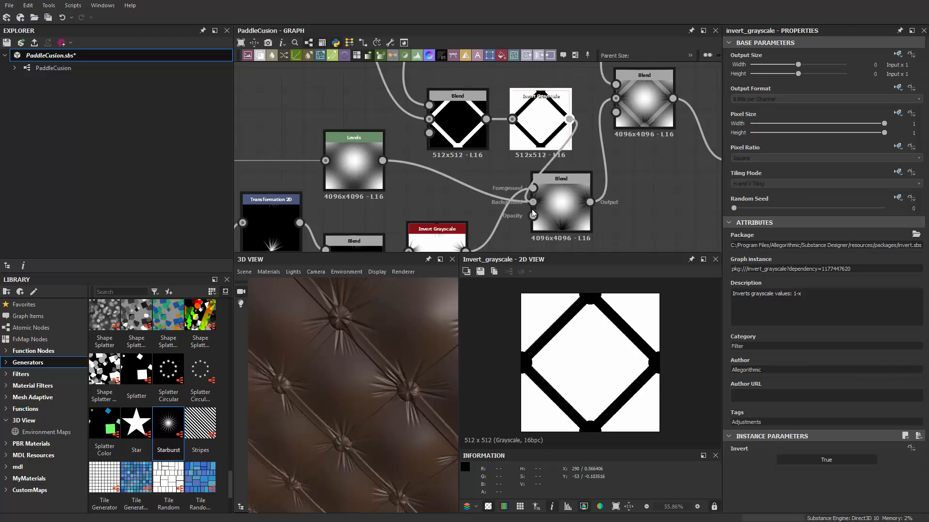
drag(533, 212, 534, 215)
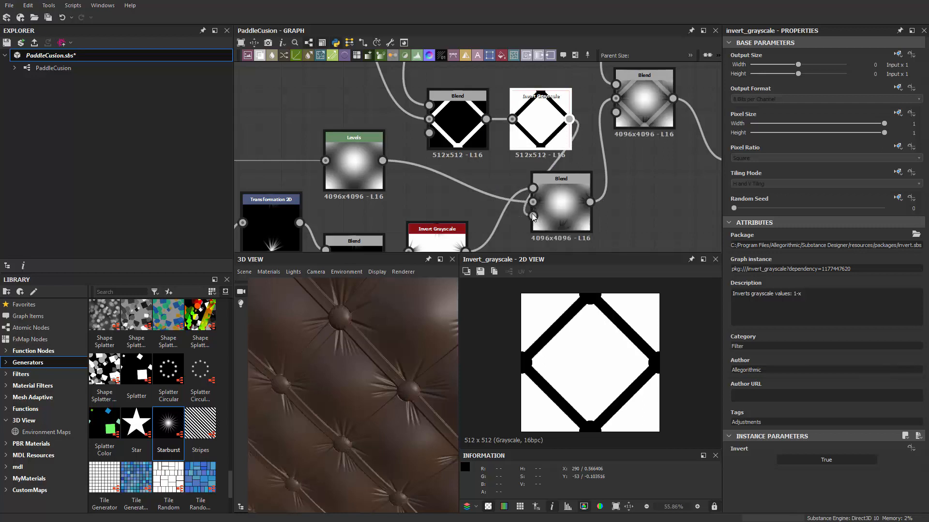
Examine the folds around the buttons and along the seams on the cushion in the 3D view
scroll(344, 329, up, 5)
scroll(343, 325, down, 5)
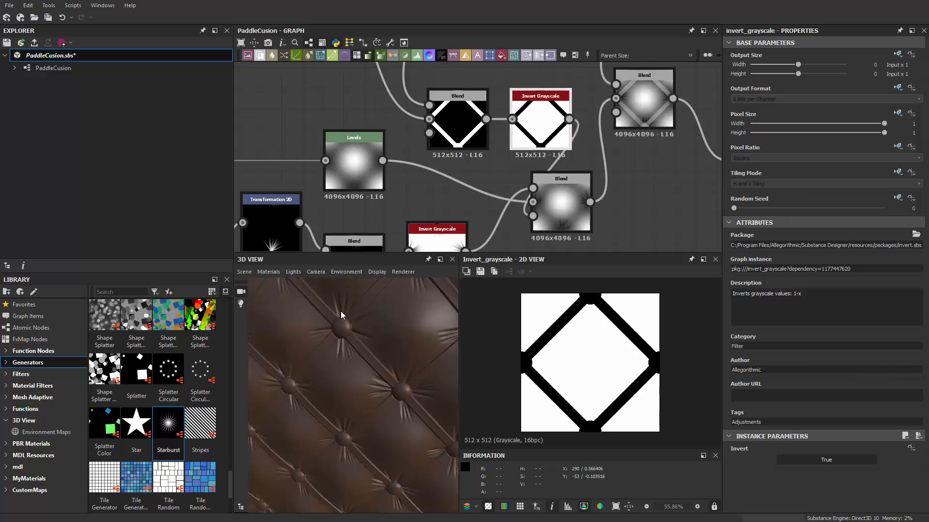
scroll(341, 311, up, 2)
scroll(339, 312, up, 2)
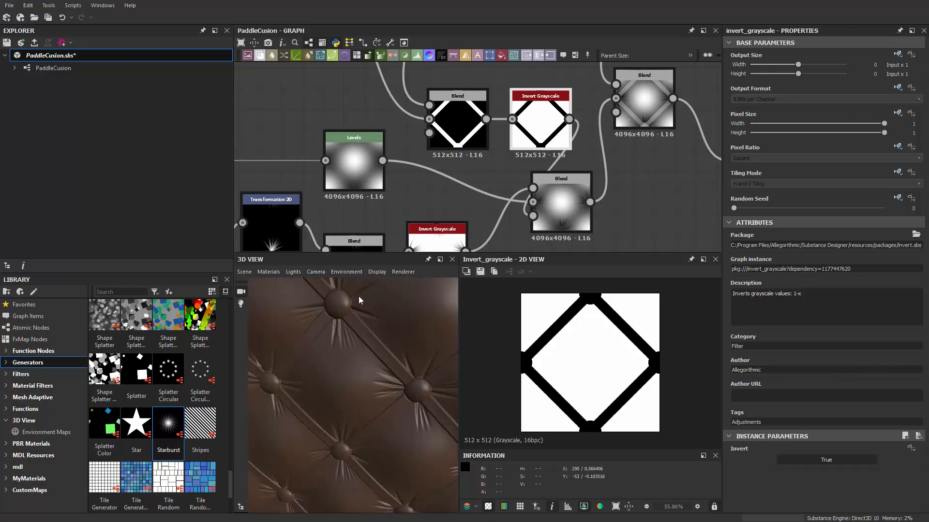
scroll(334, 332, down, 4)
drag(334, 332, 368, 371)
scroll(384, 366, up, 2)
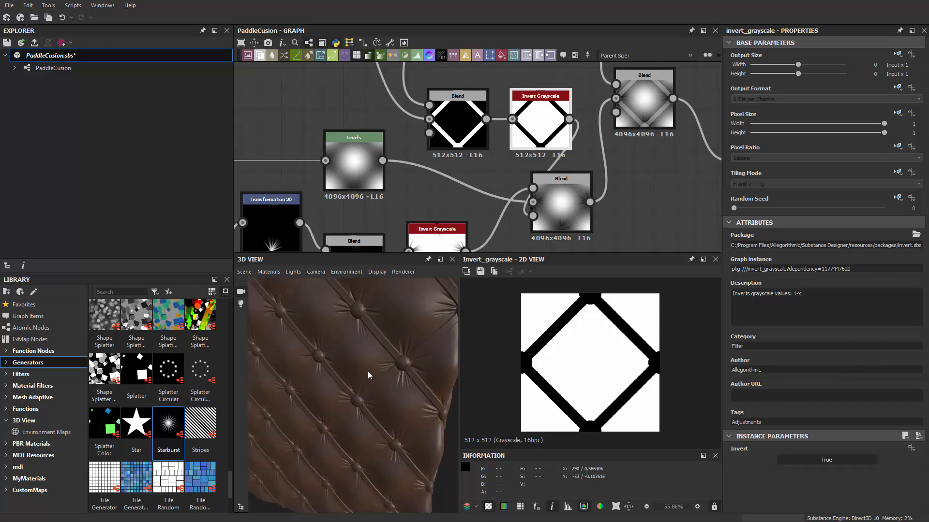
scroll(367, 371, up, 3)
scroll(558, 216, up, 5)
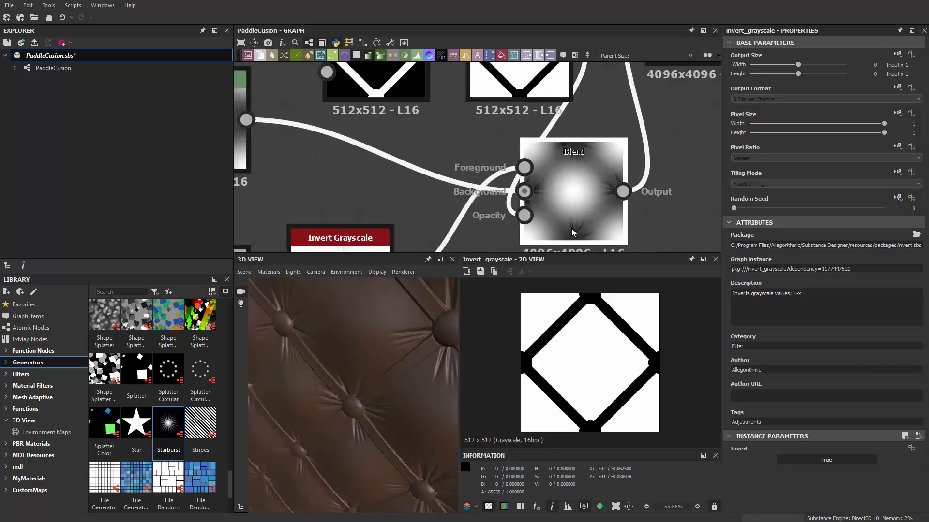
scroll(559, 231, down, 5)
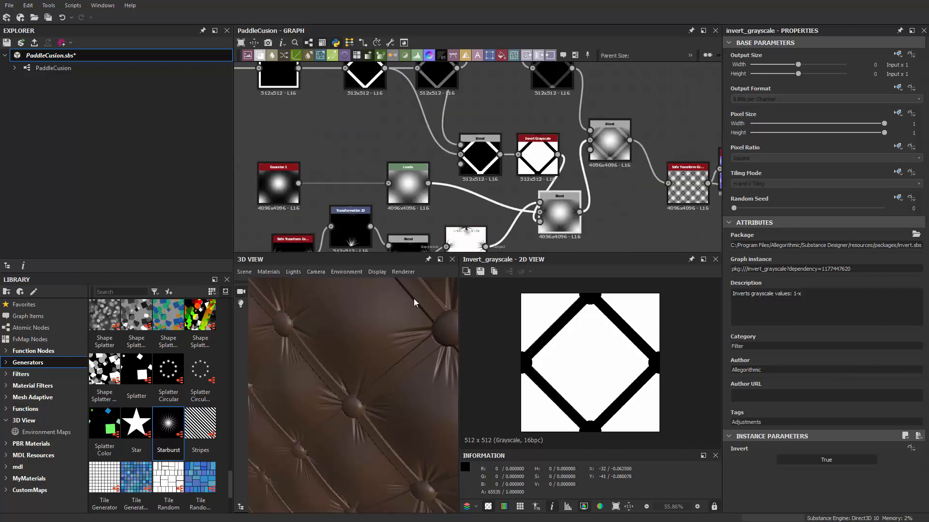
drag(415, 303, 395, 324)
scroll(466, 210, down, 3)
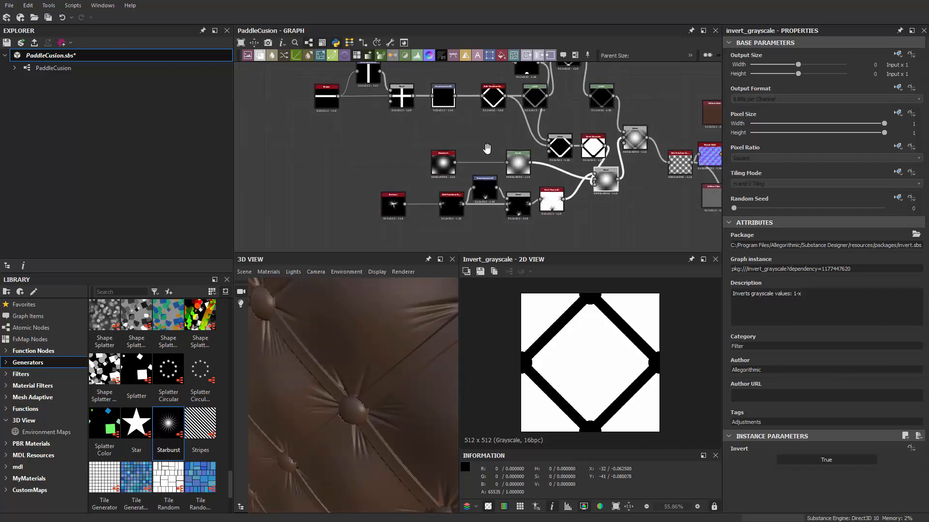
Insert a Blur node between the starburst Invert Grayscale and the Multiply Blend, and move the Multiply Blend aside
scroll(553, 150, up, 1)
drag(598, 181, 537, 157)
click(563, 183)
middle_drag(528, 201, 547, 158)
scroll(547, 158, up, 5)
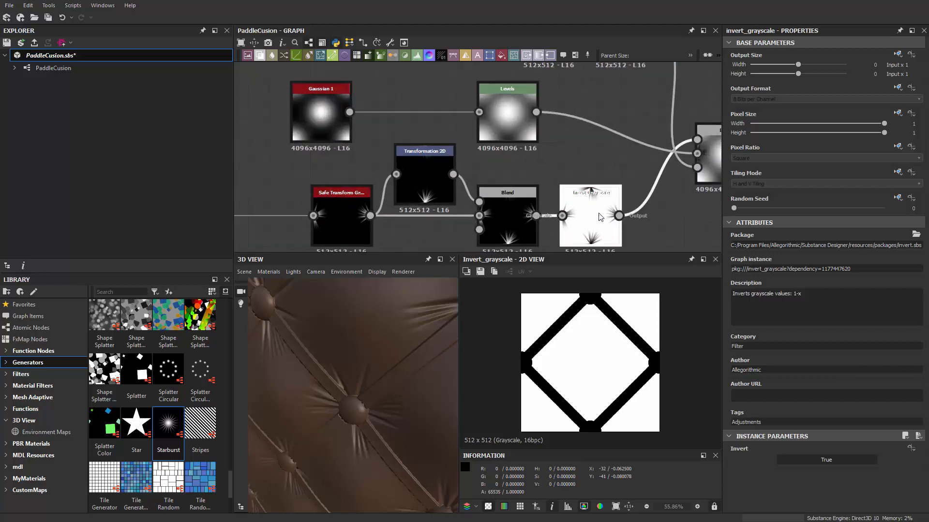
middle_drag(683, 217, 520, 182)
key(space)
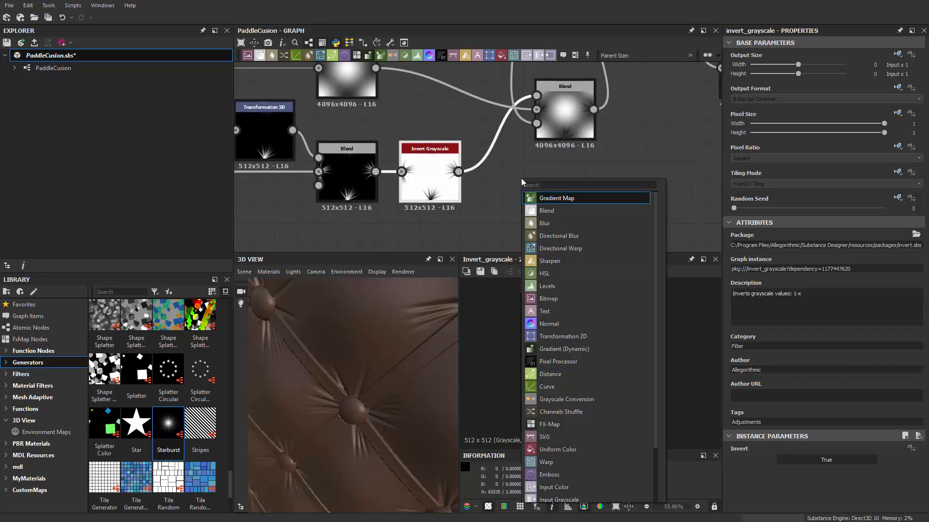
text(blur)
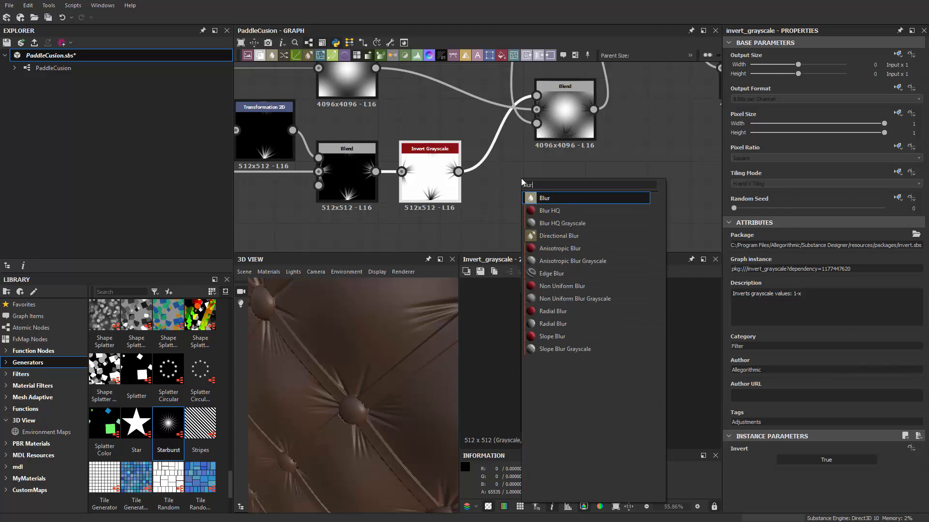
key(Return)
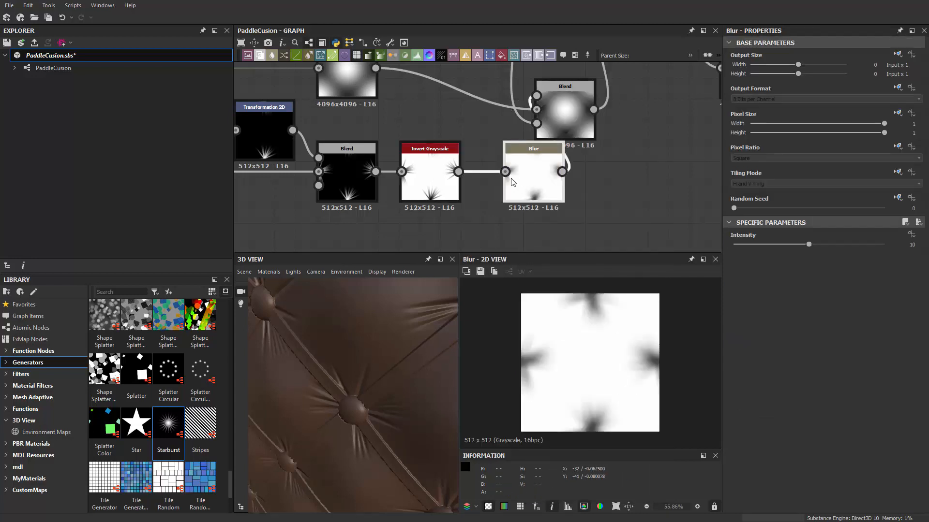
drag(529, 180, 507, 179)
middle_drag(574, 182, 604, 197)
key(ctrl+z)
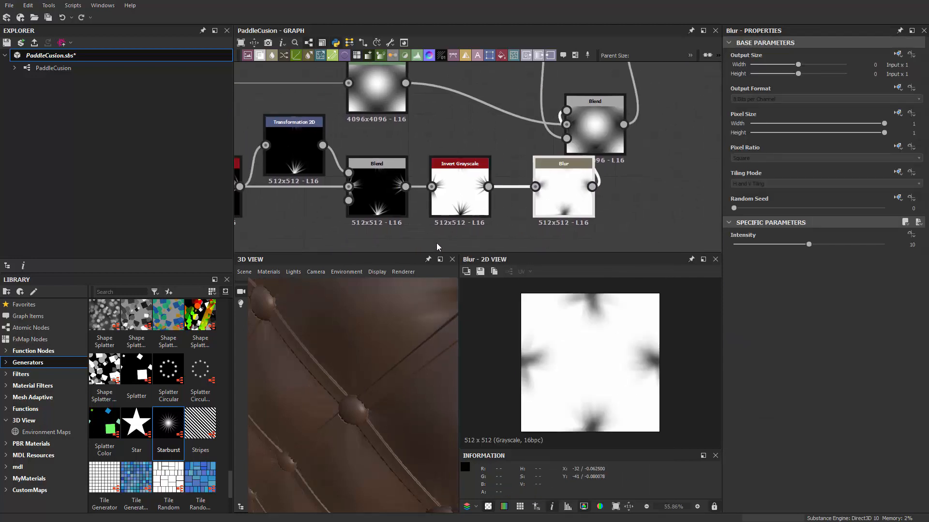
middle_drag(457, 235, 352, 220)
drag(538, 134, 569, 134)
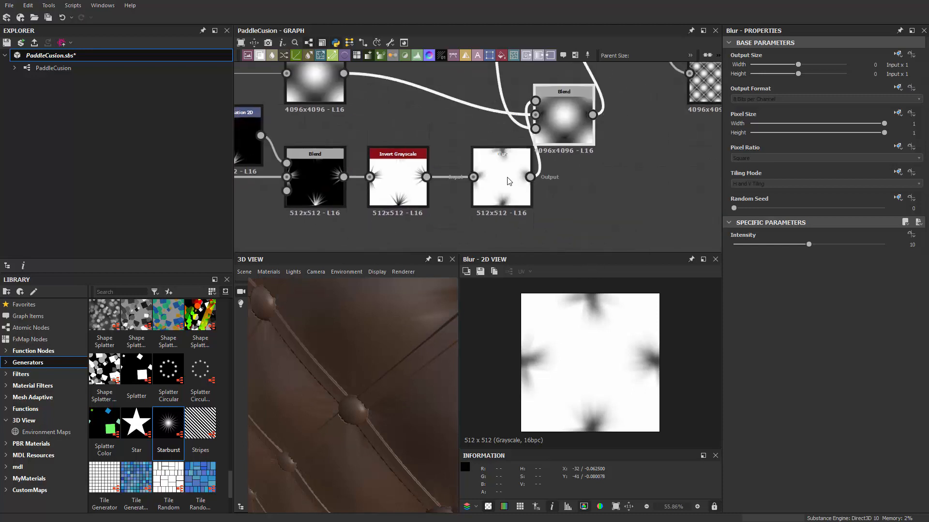
Set the starburst Blur node's intensity to 5.32 and rotate the environment lighting on the cushion
click(504, 178)
drag(376, 362, 396, 346)
ctrl+shift+right_drag(395, 346, 648, 295)
drag(809, 244, 779, 246)
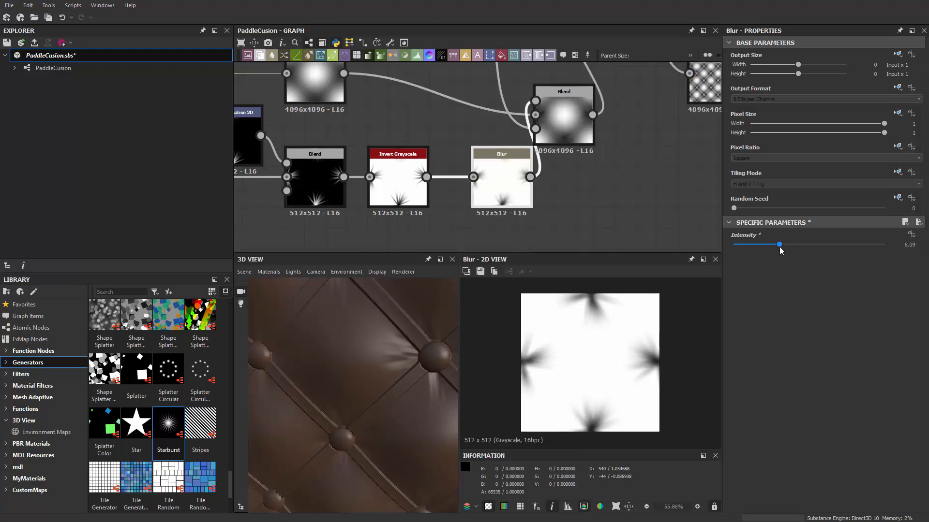
drag(782, 246, 773, 245)
Reposition the Multiply Blend, the final height Blend and the Blur node to tidy the end of the starburst branch
middle_drag(584, 140, 547, 181)
drag(535, 152, 535, 132)
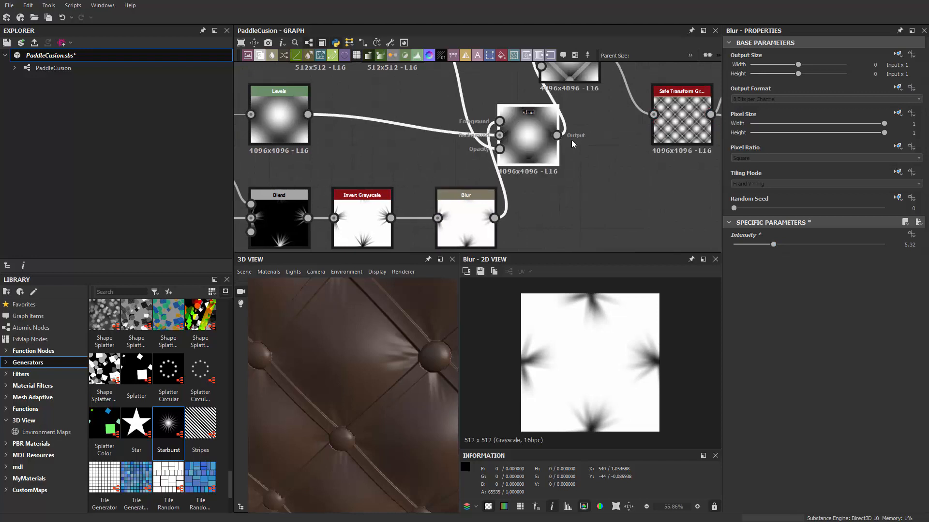
middle_drag(571, 140, 562, 189)
drag(556, 110, 587, 111)
middle_drag(570, 203, 614, 118)
drag(498, 182, 487, 182)
Examine the starburst branch from the Starburst generator through its transforms and blur up to the height Blend
middle_drag(629, 156, 697, 163)
middle_drag(460, 158, 666, 159)
middle_drag(334, 168, 462, 158)
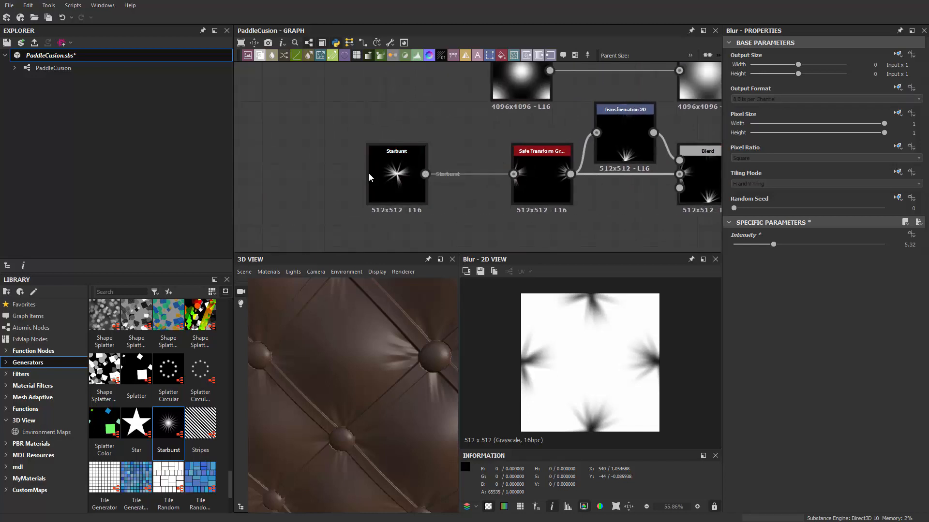
click(385, 172)
middle_drag(480, 205, 361, 203)
scroll(454, 189, down, 2)
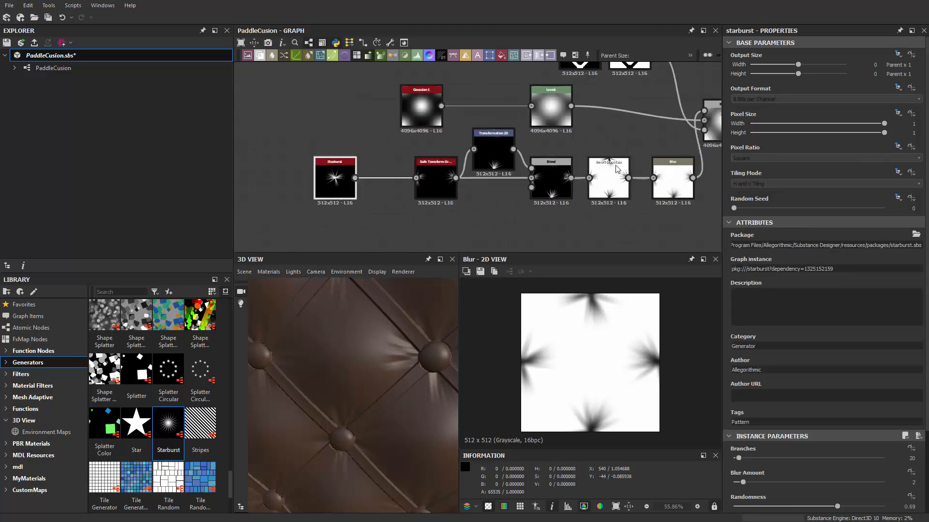
middle_drag(711, 91, 490, 173)
middle_drag(551, 142, 486, 201)
scroll(537, 166, up, 2)
middle_drag(502, 130, 446, 118)
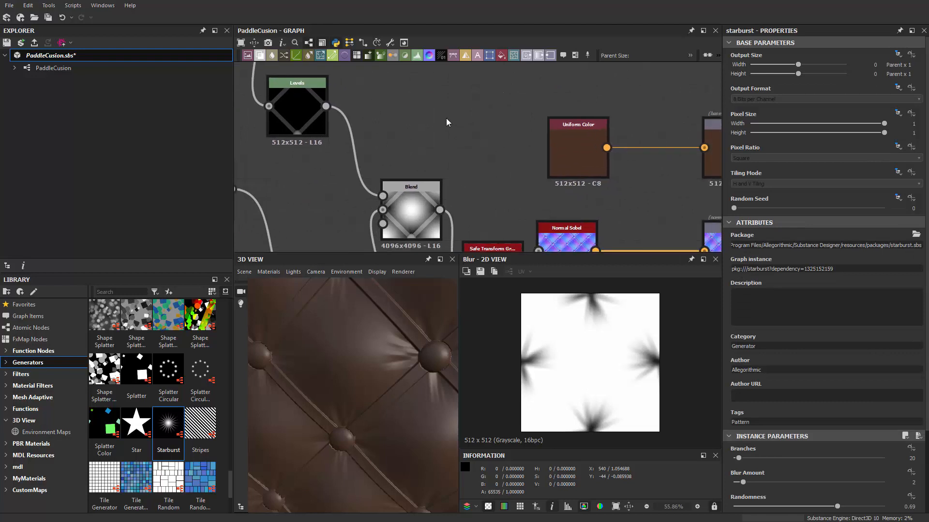
Preview the Multiply Blend, tiling Safe Transform Grayscale, Normal Sobel and Normal output nodes in the 2D view
middle_drag(446, 221, 516, 139)
scroll(493, 191, down, 1)
middle_drag(479, 210, 560, 155)
scroll(494, 188, up, 1)
scroll(531, 149, up, 1)
click(555, 112)
click(484, 183)
middle_drag(582, 191, 493, 226)
click(576, 189)
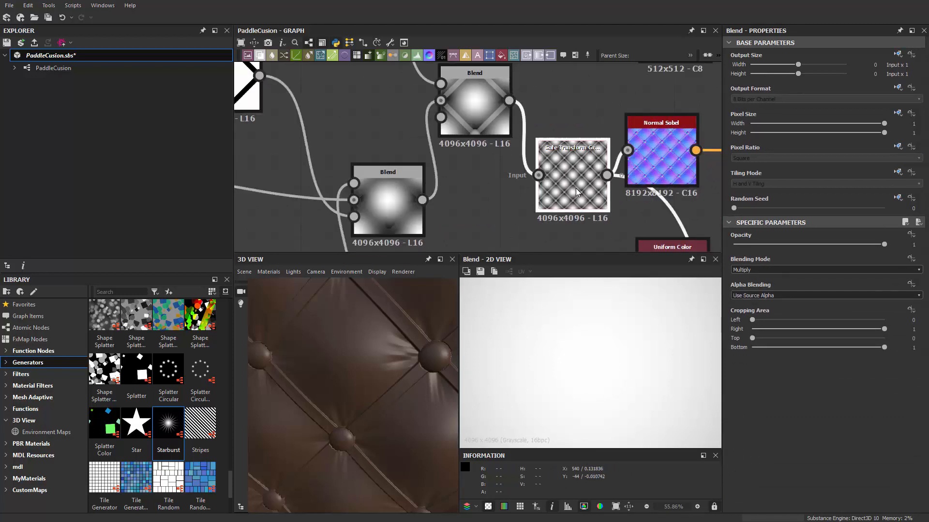
middle_drag(664, 177, 523, 184)
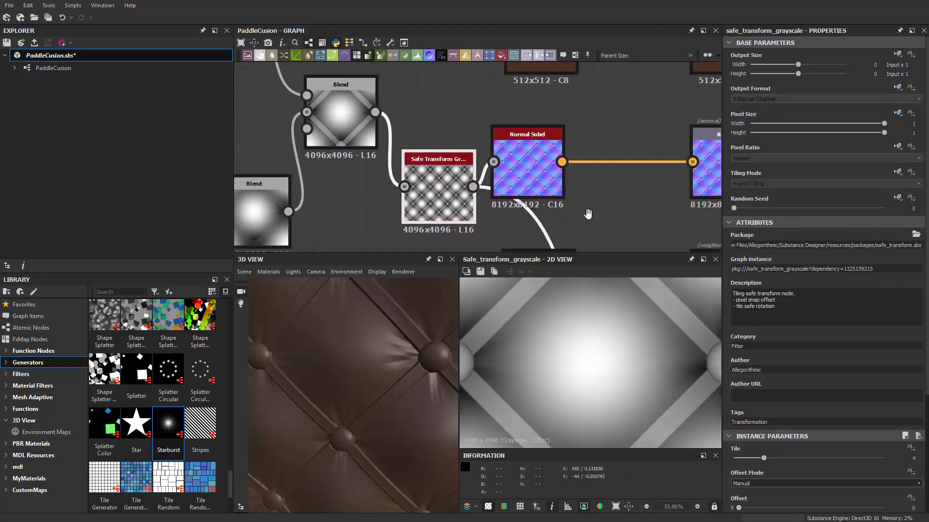
middle_drag(594, 209, 533, 191)
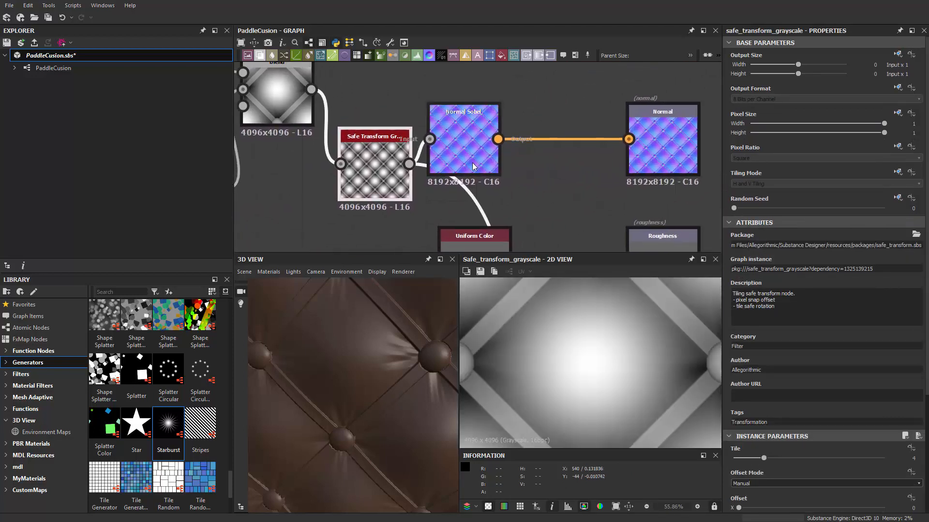
double_click(474, 165)
middle_drag(589, 176, 562, 178)
double_click(560, 169)
scroll(486, 210, down, 2)
double_click(474, 140)
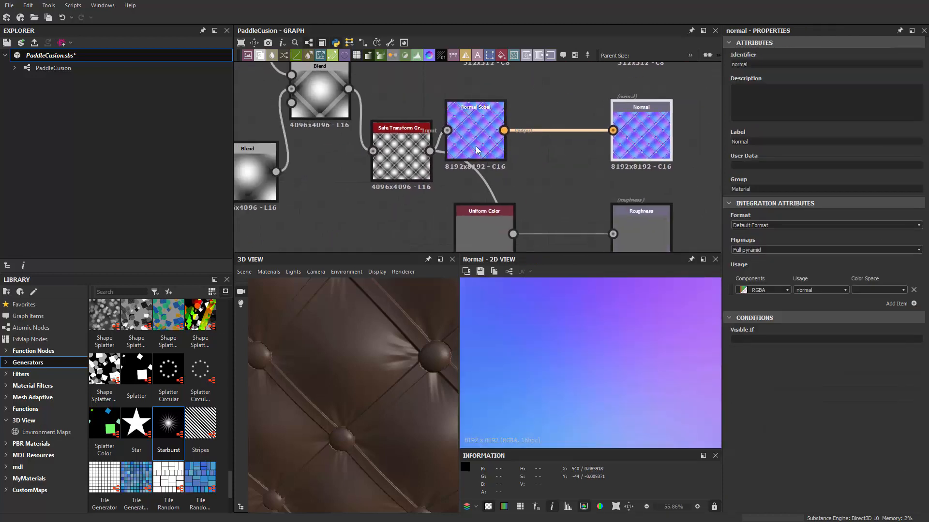
Inspect the starburst's Safe Transform Grayscale node and view the whole cushion in the 3D view
middle_drag(370, 207, 578, 166)
scroll(447, 181, up, 2)
middle_drag(383, 178, 674, 193)
scroll(354, 335, down, 5)
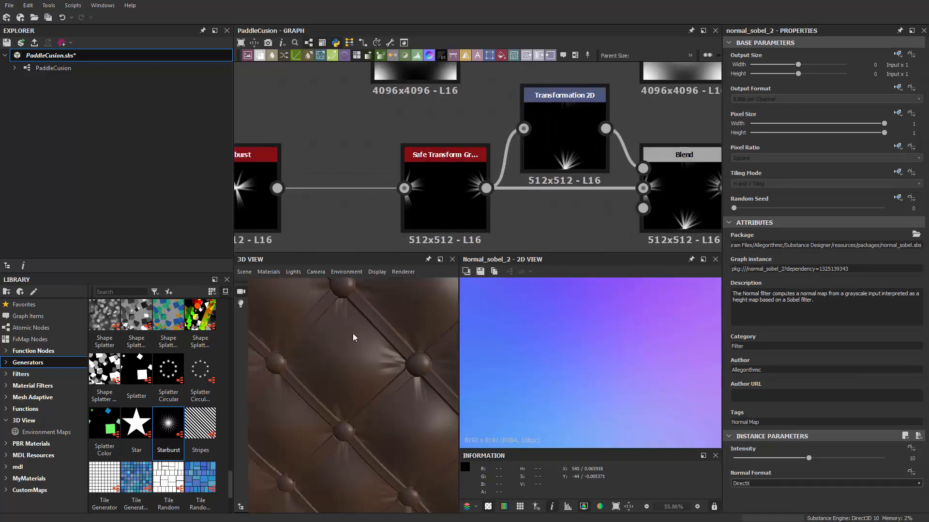
drag(356, 337, 346, 382)
scroll(411, 212, up, 3)
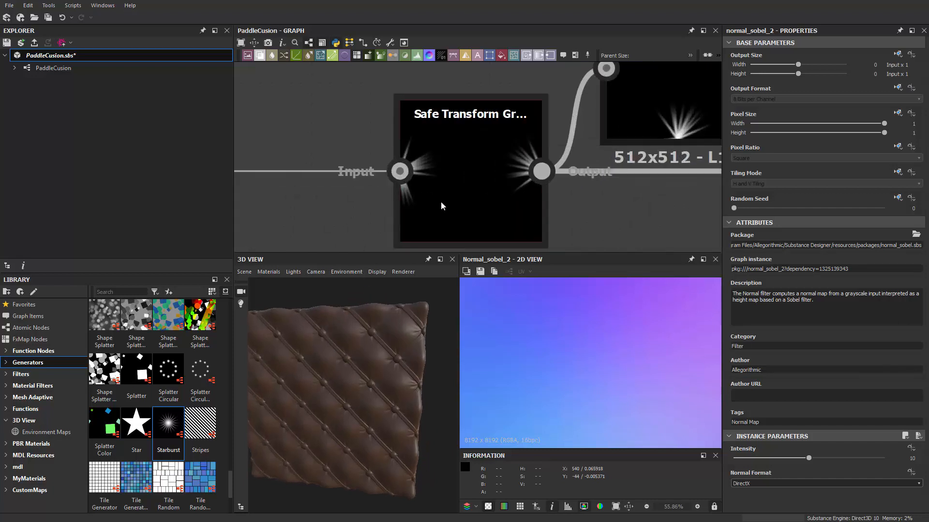
Set the Starburst generator's Size Variation to 0.38 and check the folds around the buttons up close in the 3D view
scroll(440, 201, down, 2)
middle_drag(387, 210, 588, 191)
click(408, 184)
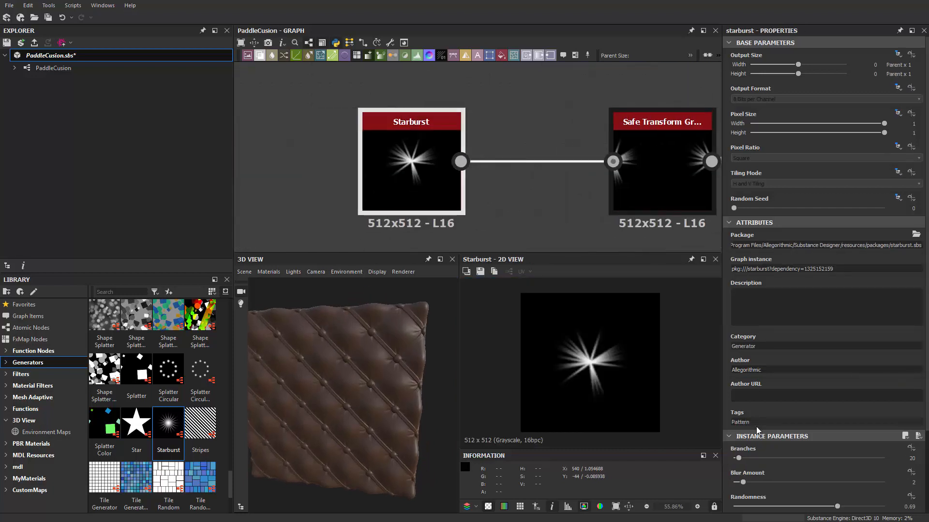
scroll(764, 435, down, 3)
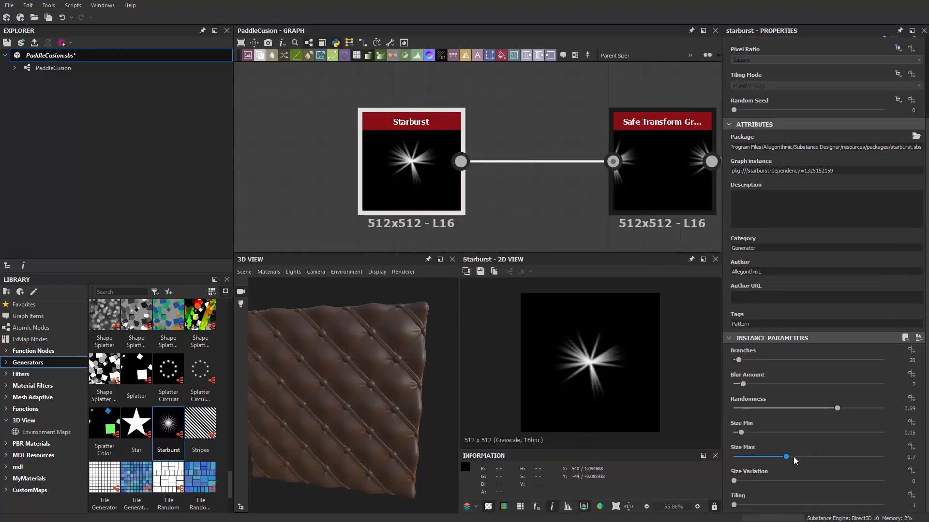
drag(739, 481, 792, 478)
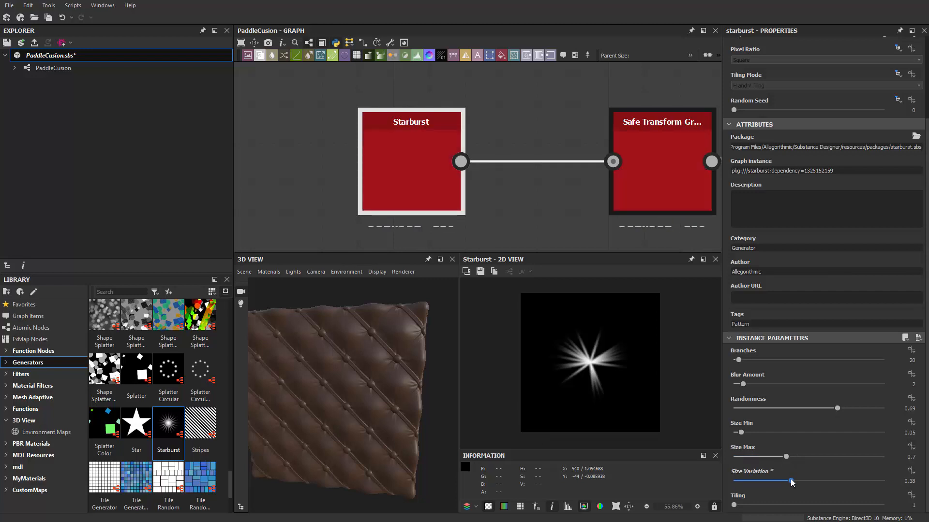
scroll(354, 372, up, 5)
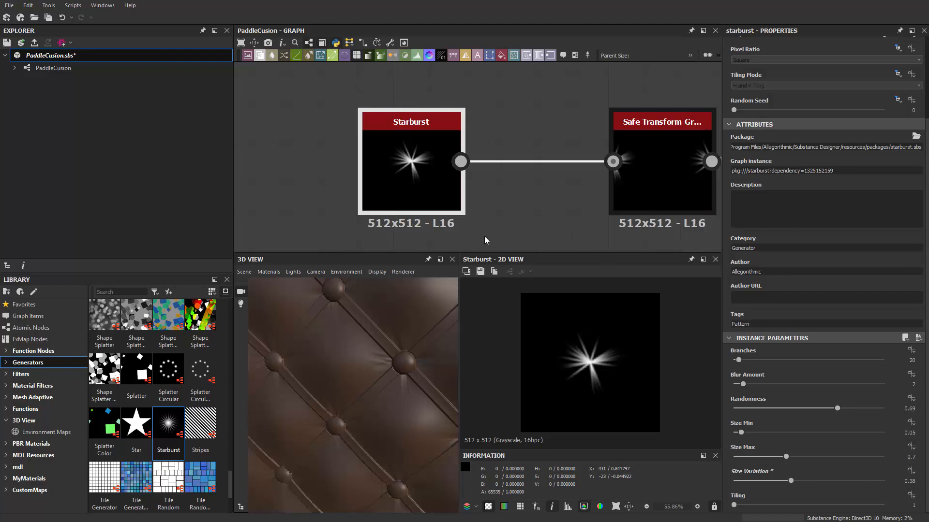
Follow the node graph from the Starburst generator to the material outputs and preview the Height output in the 2D view
scroll(389, 359, up, 5)
scroll(390, 358, down, 5)
middle_drag(552, 205, 407, 203)
middle_drag(558, 224, 387, 199)
scroll(644, 208, down, 5)
scroll(631, 208, up, 2)
middle_drag(631, 204, 541, 234)
scroll(581, 194, down, 3)
scroll(565, 214, up, 2)
middle_drag(576, 202, 457, 239)
scroll(513, 228, up, 2)
middle_drag(509, 226, 481, 239)
scroll(540, 198, up, 2)
middle_drag(558, 193, 535, 214)
middle_drag(520, 141, 494, 3)
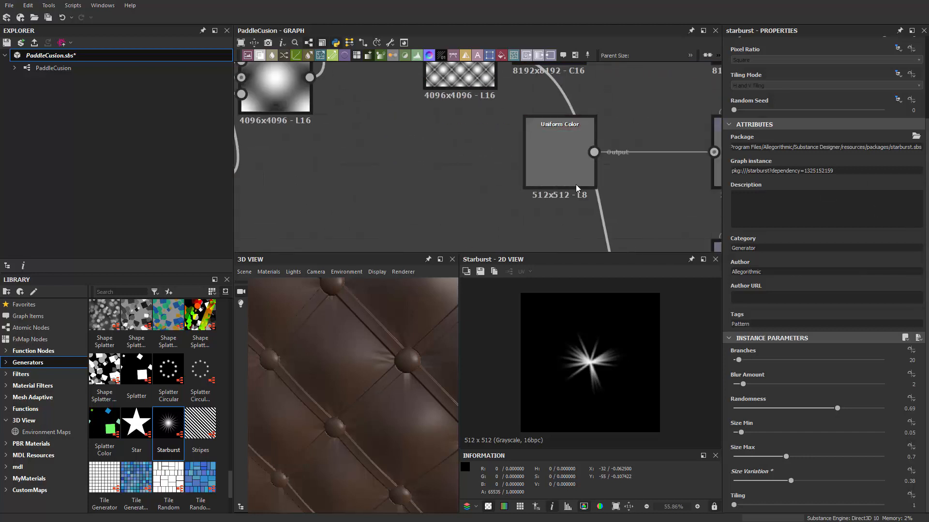
middle_drag(610, 238, 475, 16)
middle_drag(569, 159, 540, 144)
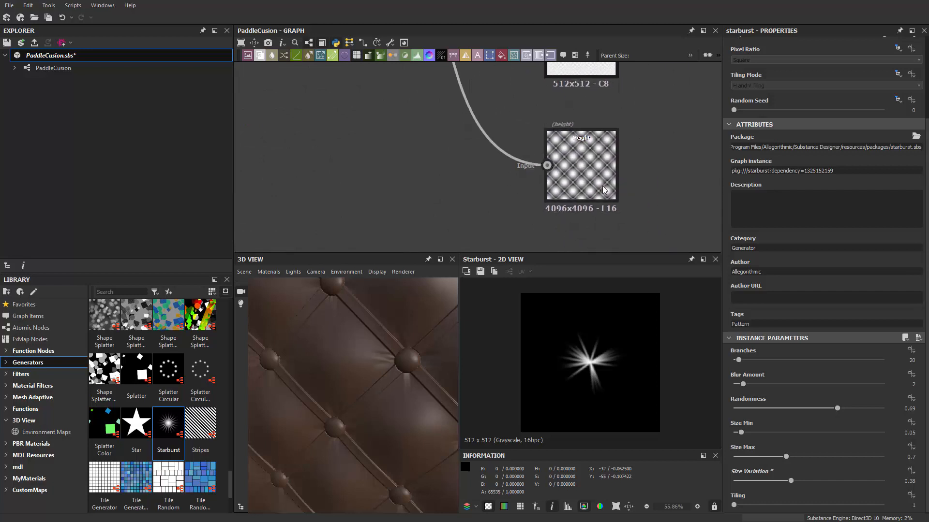
double_click(604, 190)
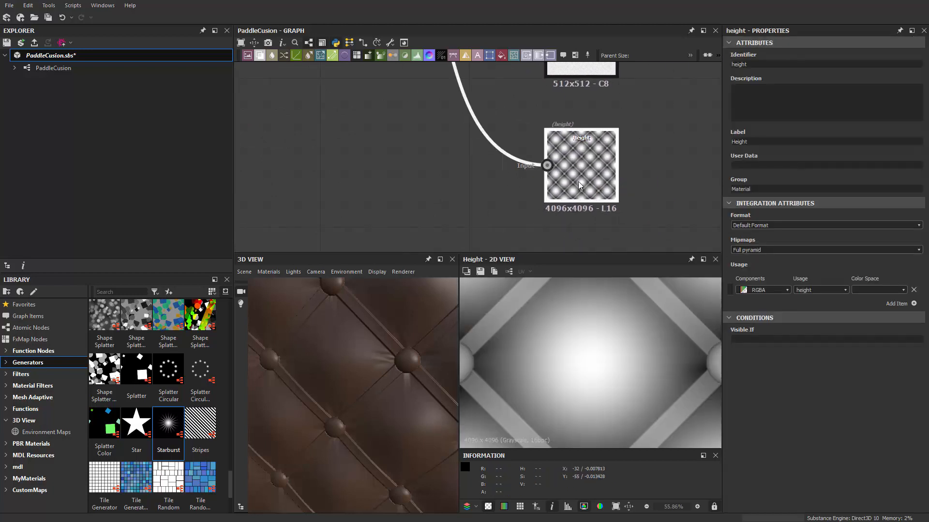
Inspect the graph's base parameters and the Height output's attributes
middle_drag(425, 147, 498, 214)
click(541, 140)
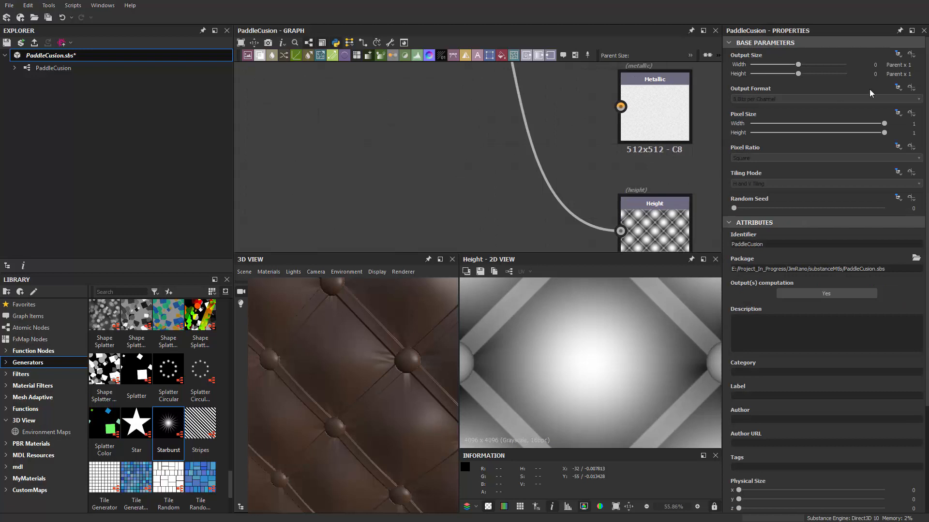
scroll(509, 126, down, 3)
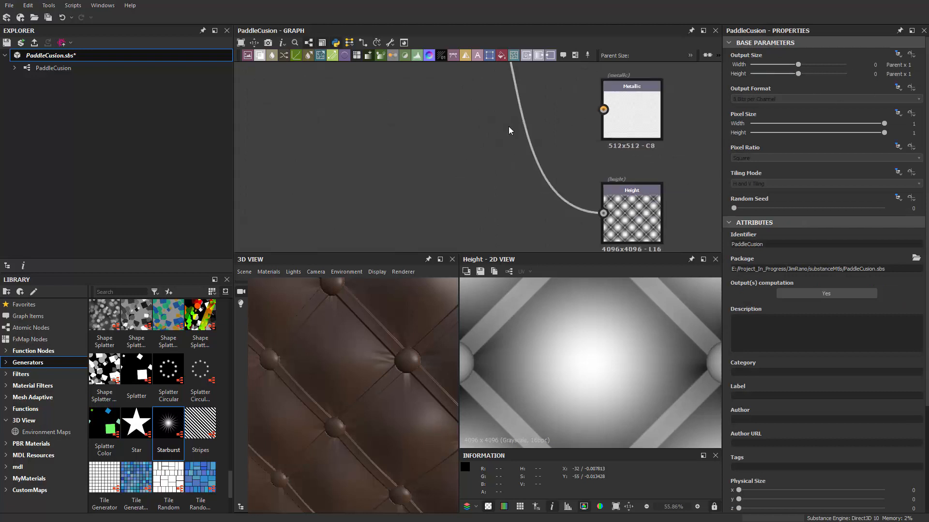
middle_drag(441, 129, 461, 118)
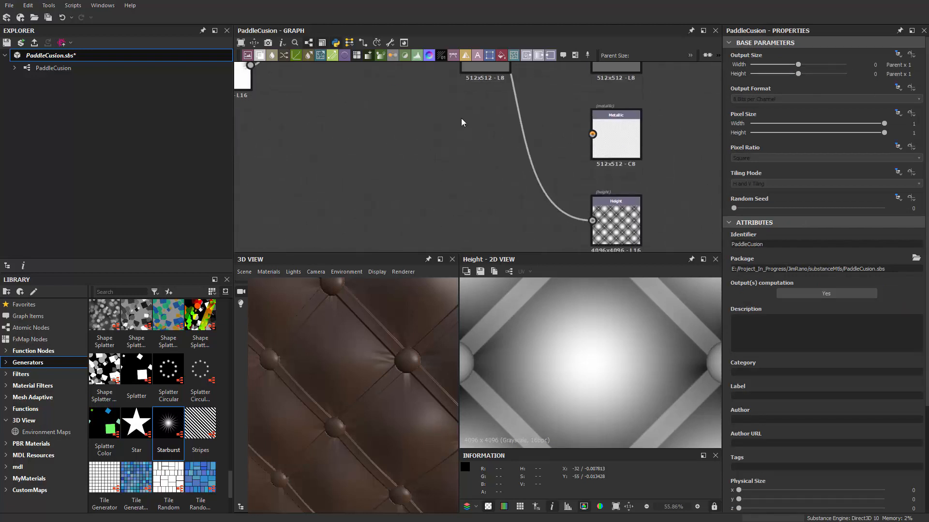
click(625, 228)
click(498, 221)
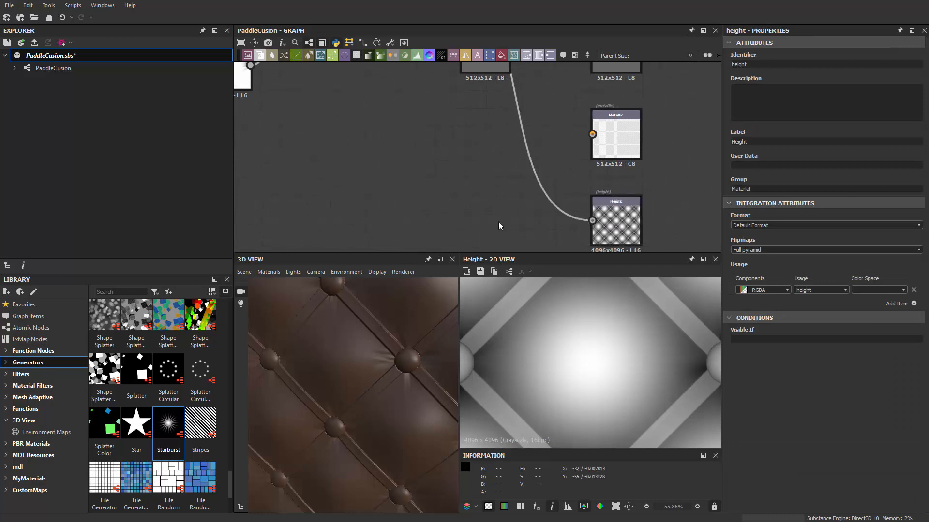
Reposition the Uniform Color node and preview the Normal Sobel node, moving it away from the tiling Safe Transform Grayscale
middle_drag(437, 115, 467, 219)
middle_drag(483, 136, 484, 182)
drag(512, 189, 480, 195)
scroll(515, 88, up, 3)
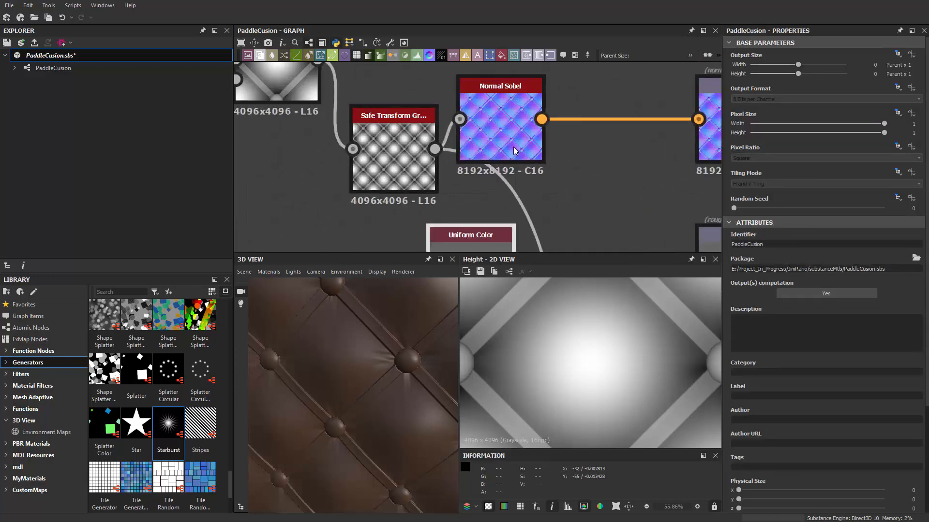
double_click(513, 146)
drag(513, 141, 585, 140)
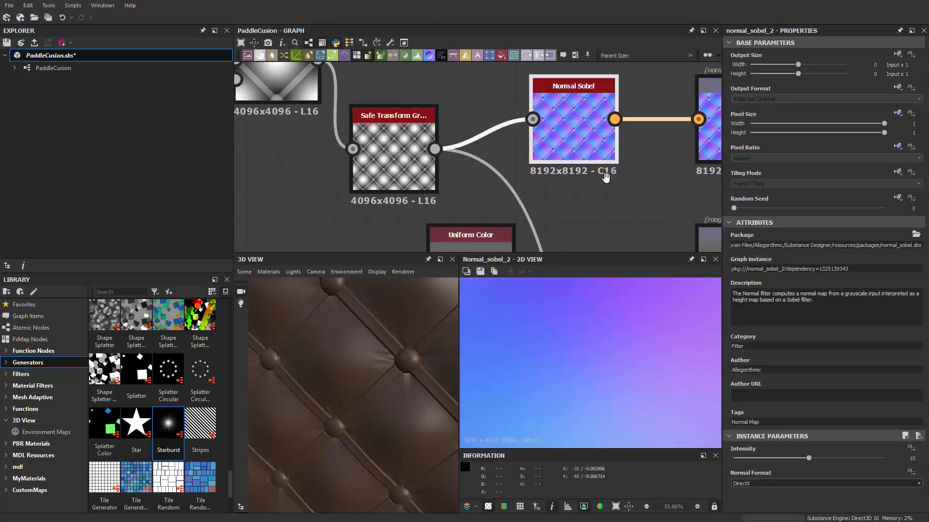
Inspect the Normal Sobel and tiling Safe Transform Grayscale nodes' resolution and parameters
scroll(561, 220, up, 2)
middle_drag(610, 173, 574, 193)
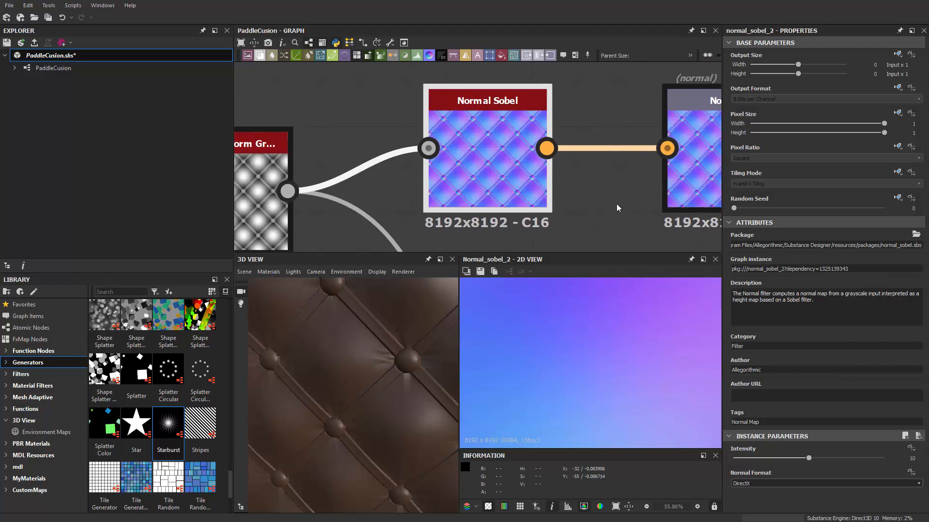
middle_drag(497, 188, 688, 161)
double_click(416, 178)
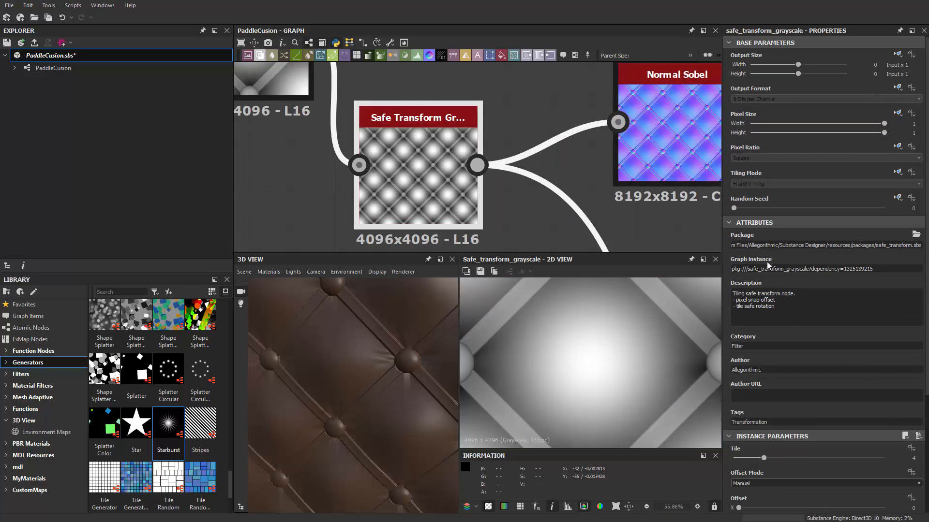
scroll(694, 204, down, 3)
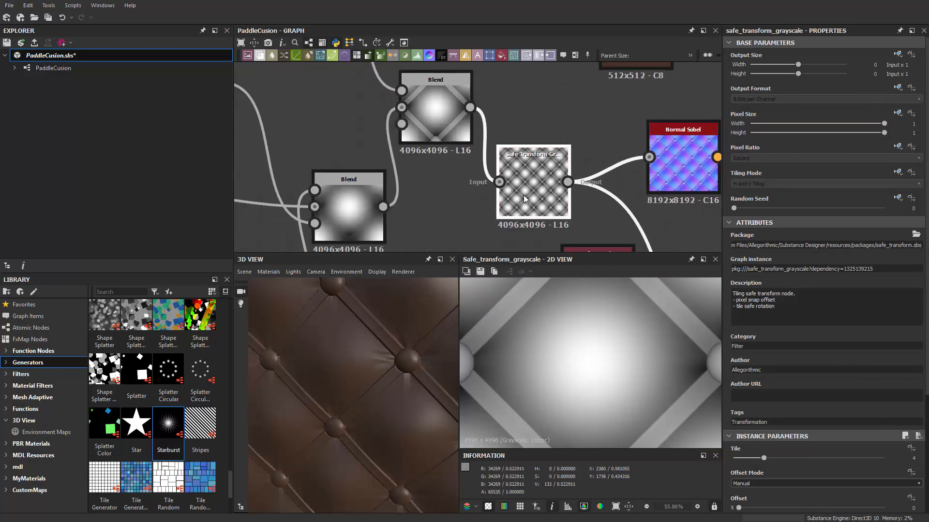
middle_drag(471, 194, 533, 175)
key(Delete)
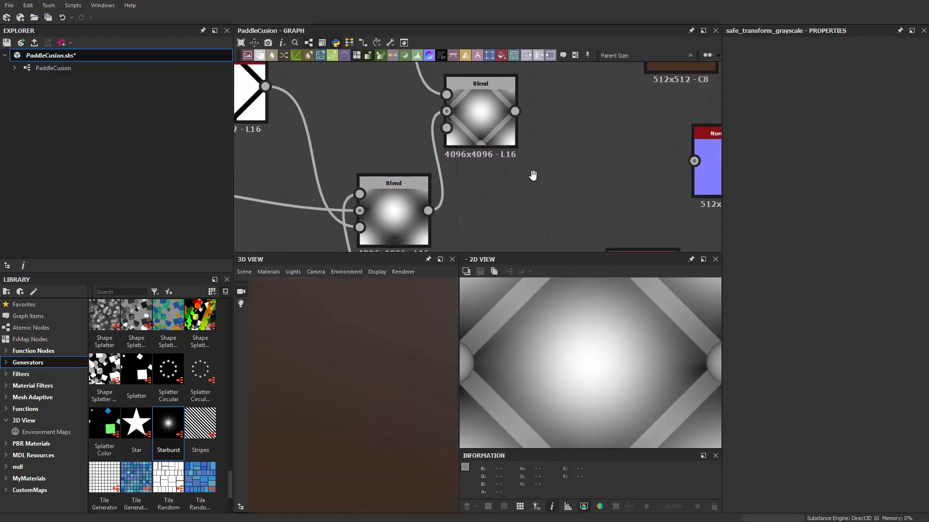
key(ctrl+z)
Set the output size of the Add (Linear Dodge) Blend before the tiling Safe Transform Grayscale to relative to parent
click(490, 129)
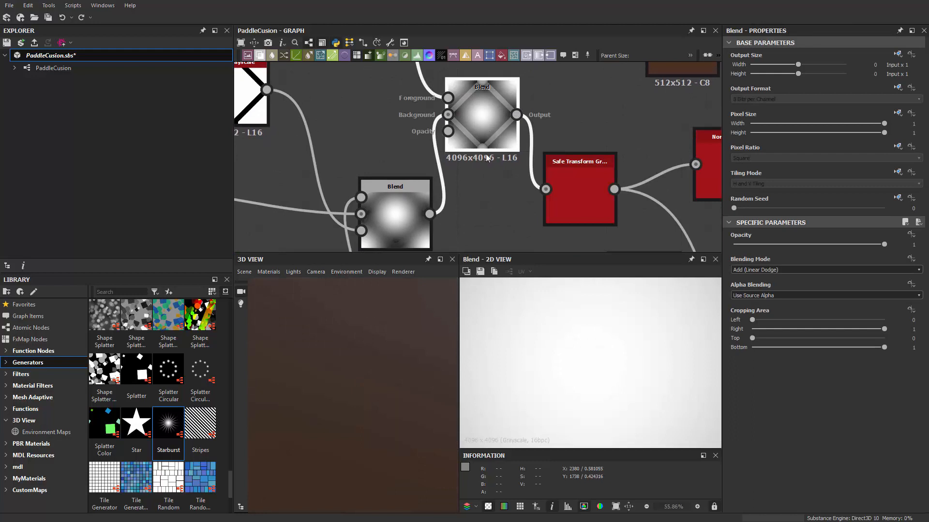
click(897, 54)
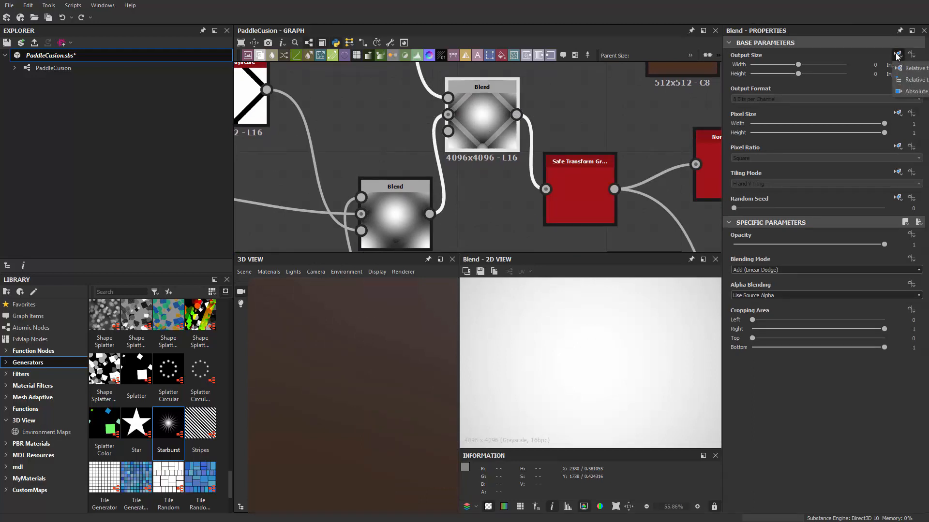
click(916, 79)
Set the output size of the Levels node after Gaussian 1 to relative to parent
middle_drag(430, 186, 572, 126)
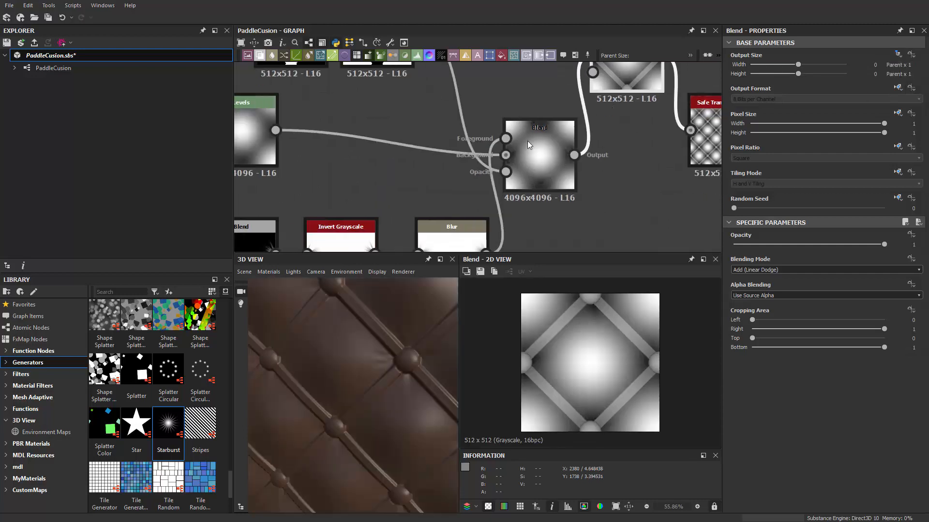
scroll(336, 319, down, 1)
middle_drag(425, 211, 532, 177)
click(504, 158)
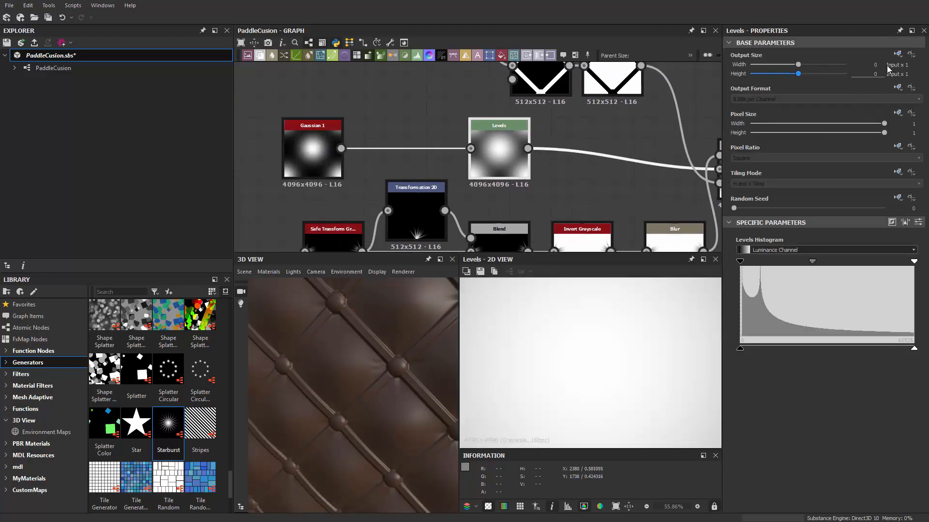
click(899, 54)
click(917, 80)
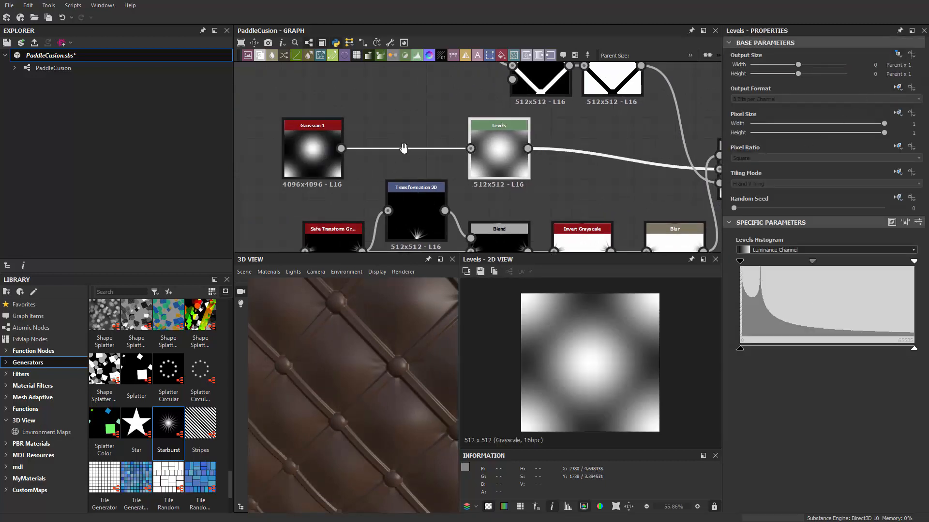
Set the Gaussian 1 node's output size width and height to 0 (Parent x 1)
middle_drag(404, 148, 473, 127)
click(373, 143)
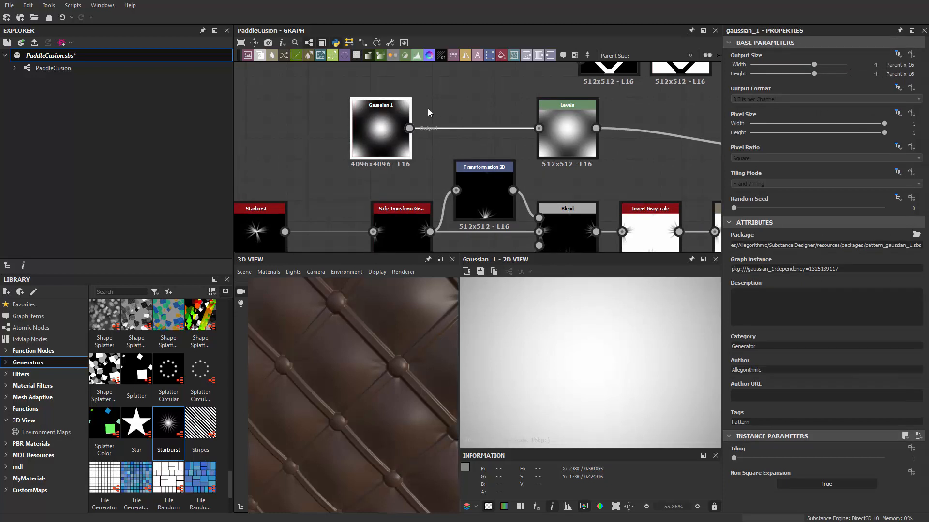
click(901, 54)
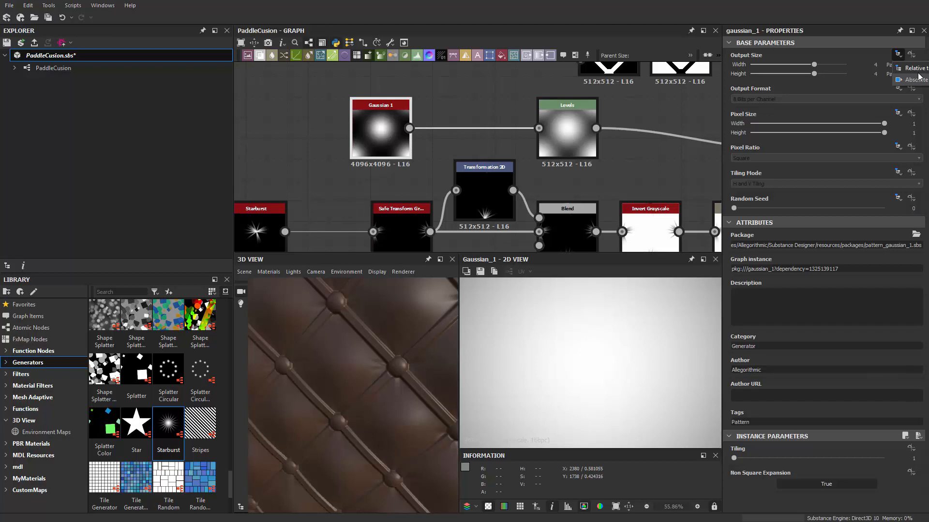
click(915, 68)
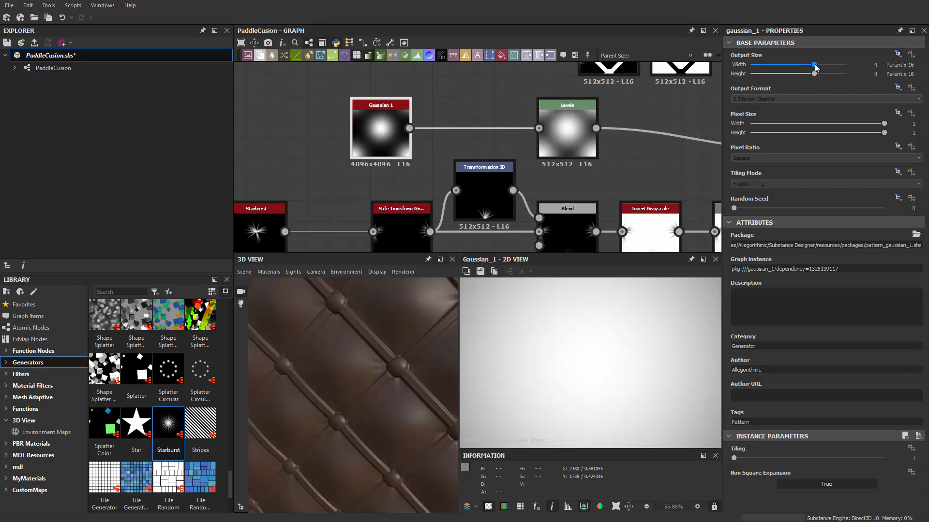
drag(815, 67, 798, 74)
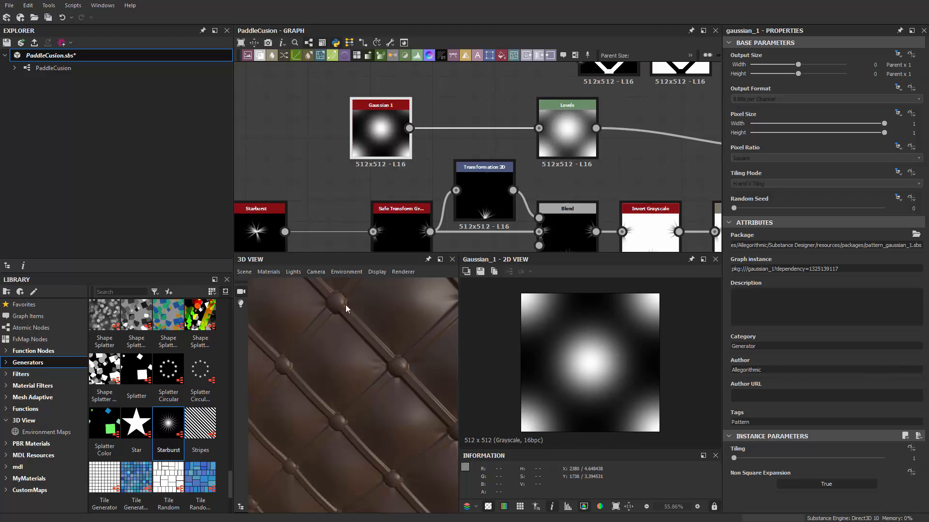
Set the whole PaddleCusion graph's output size width and height to 2 (Parent x 4)
scroll(531, 196, down, 3)
scroll(588, 189, up, 1)
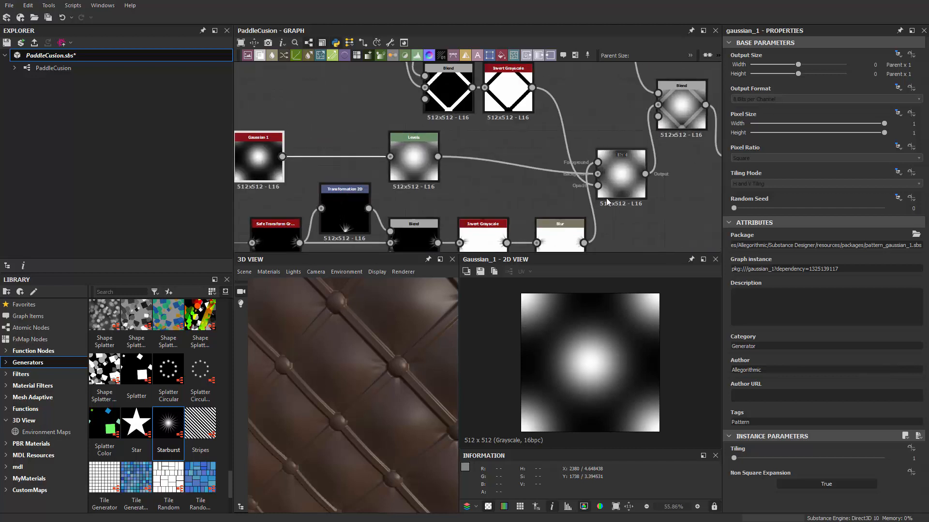
middle_drag(607, 200, 556, 187)
scroll(602, 193, down, 2)
middle_drag(626, 196, 531, 194)
scroll(531, 193, up, 2)
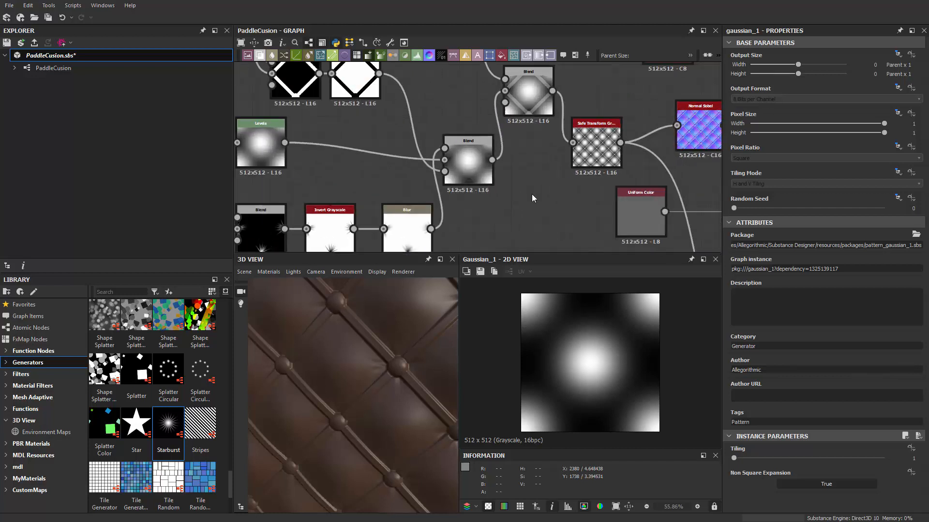
click(532, 197)
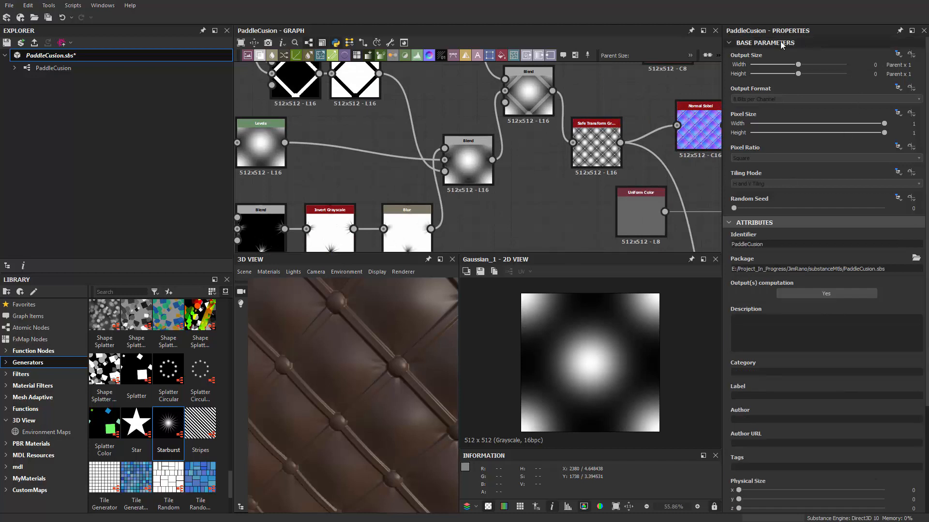
scroll(538, 202, down, 4)
middle_drag(538, 202, 676, 147)
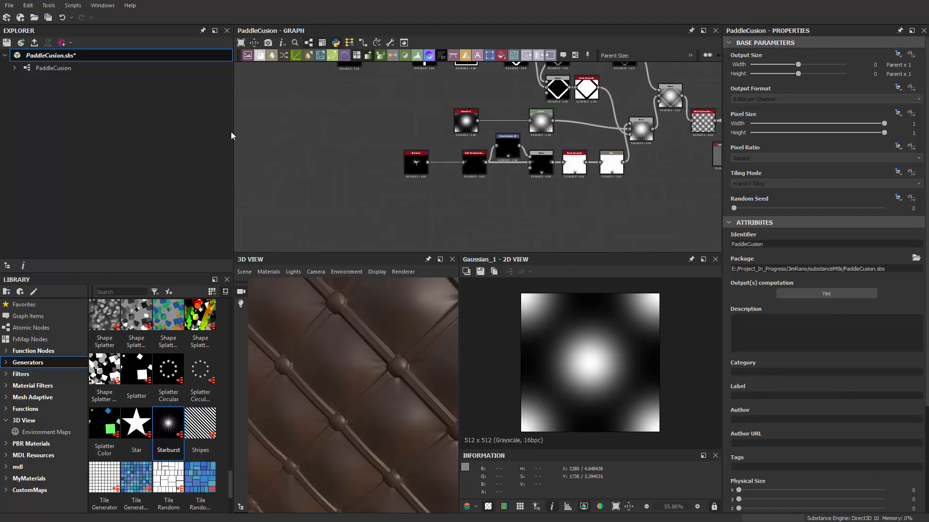
middle_drag(371, 145, 369, 167)
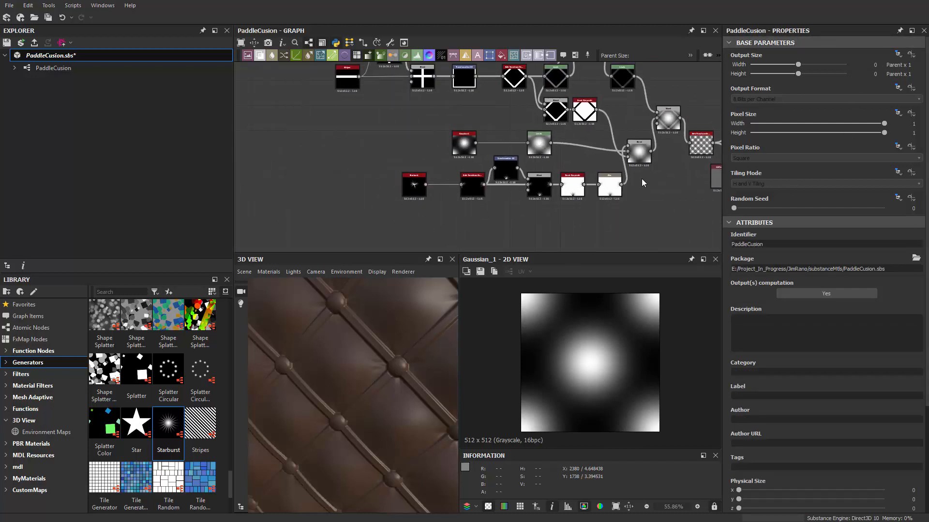
drag(798, 64, 806, 65)
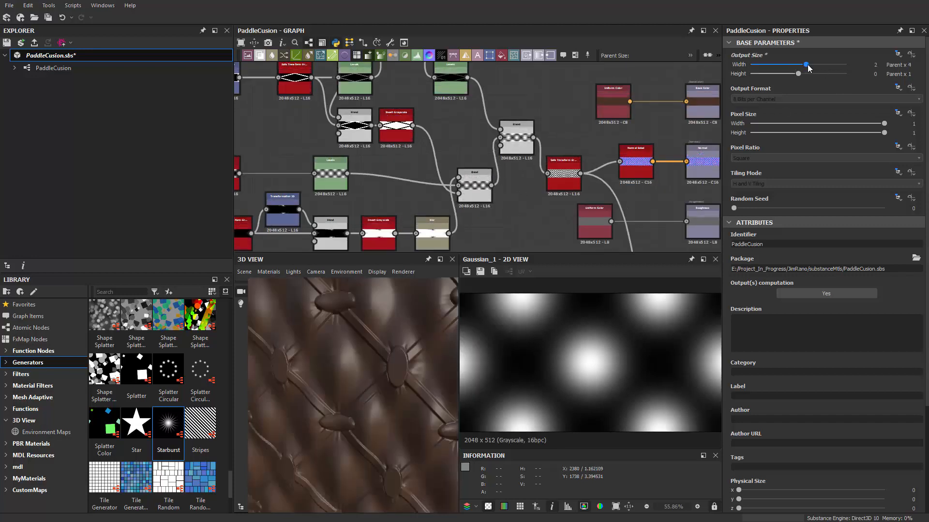
drag(800, 76, 806, 77)
Examine the nodes' new resolution from the tiling transform and material outputs back to the starburst branch
scroll(439, 204, up, 3)
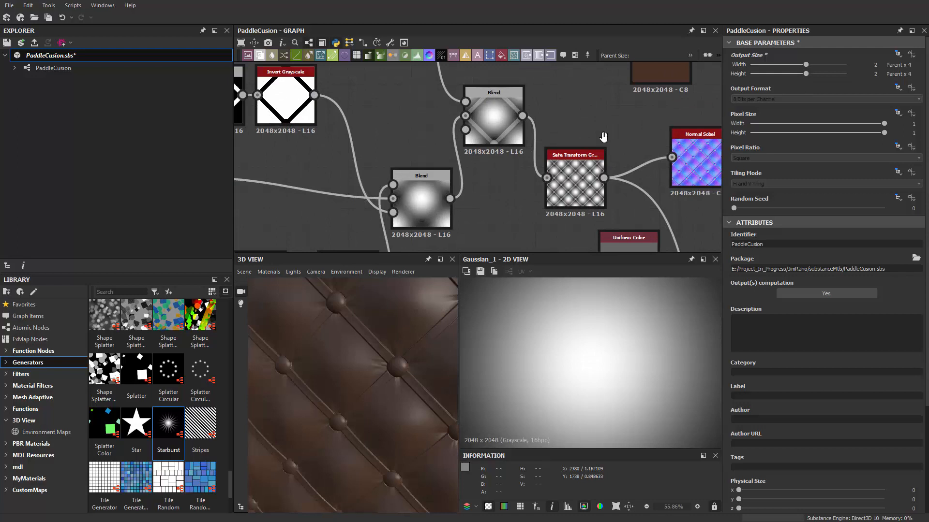
middle_drag(603, 138, 465, 226)
middle_drag(588, 164, 585, 137)
scroll(511, 191, down, 2)
scroll(362, 362, down, 3)
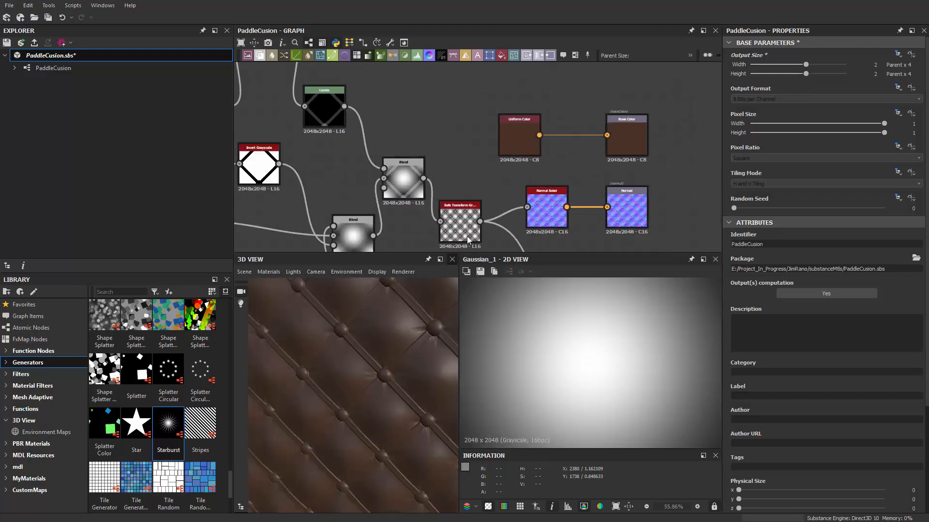
middle_drag(470, 231, 584, 116)
middle_drag(367, 205, 528, 187)
middle_drag(392, 199, 522, 218)
scroll(397, 193, up, 6)
scroll(440, 189, down, 1)
middle_drag(476, 186, 333, 181)
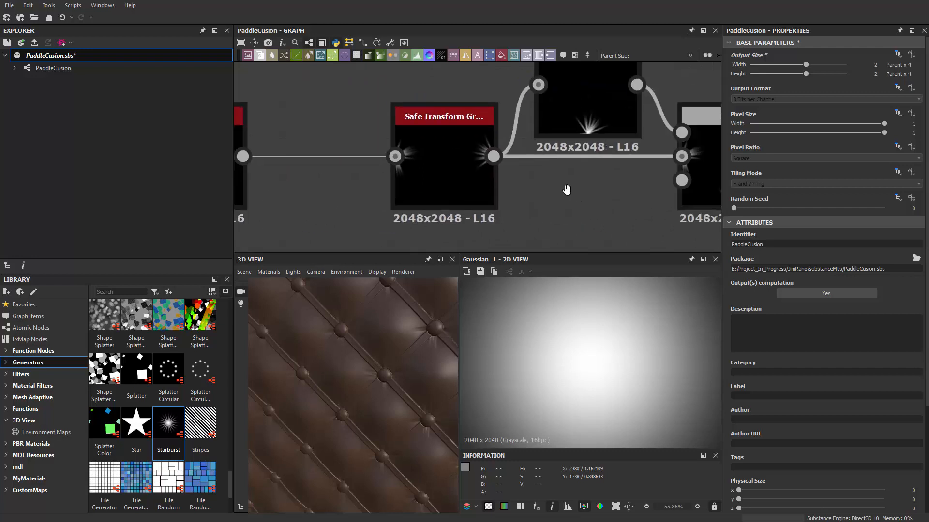
Set the intensity of the Blur node after Invert Grayscale to 3.48
middle_drag(566, 191, 426, 192)
scroll(388, 322, up, 5)
middle_drag(453, 224, 322, 216)
middle_drag(641, 215, 441, 213)
scroll(582, 189, up, 2)
click(574, 172)
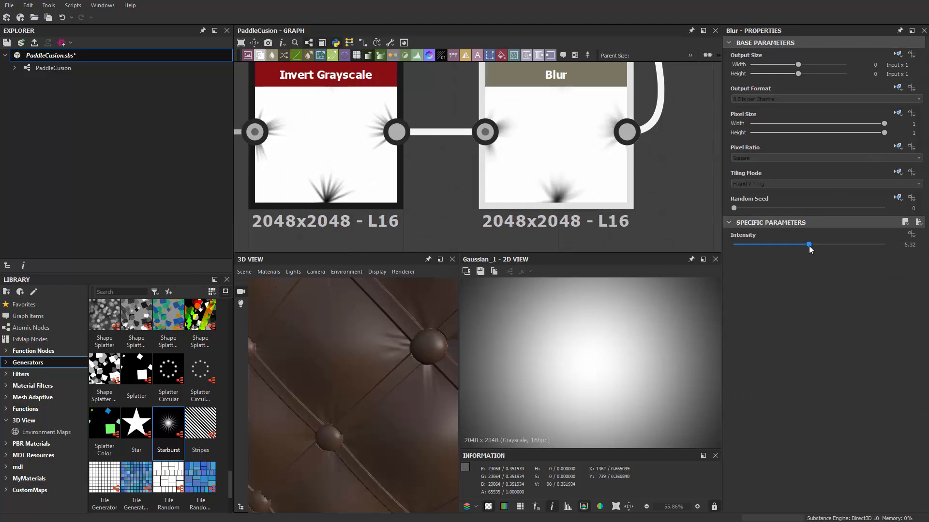
drag(809, 245, 783, 247)
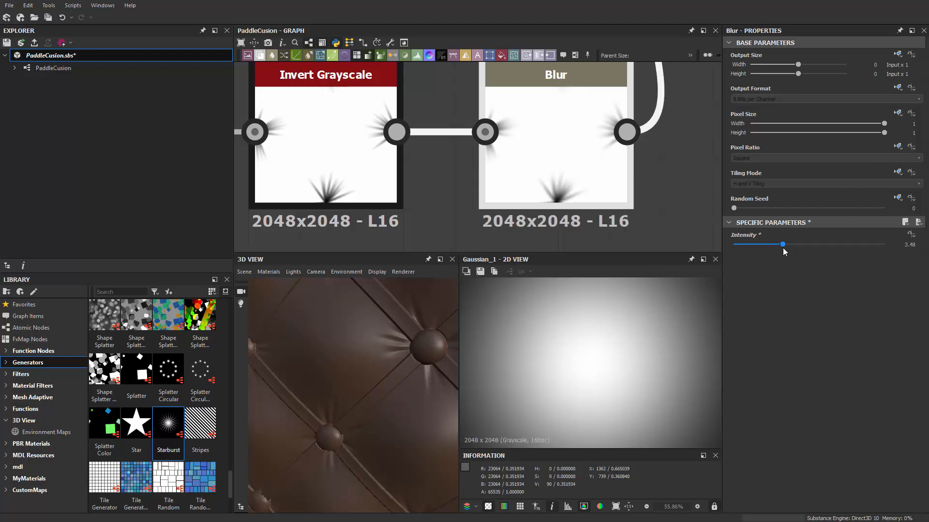
scroll(425, 326, down, 5)
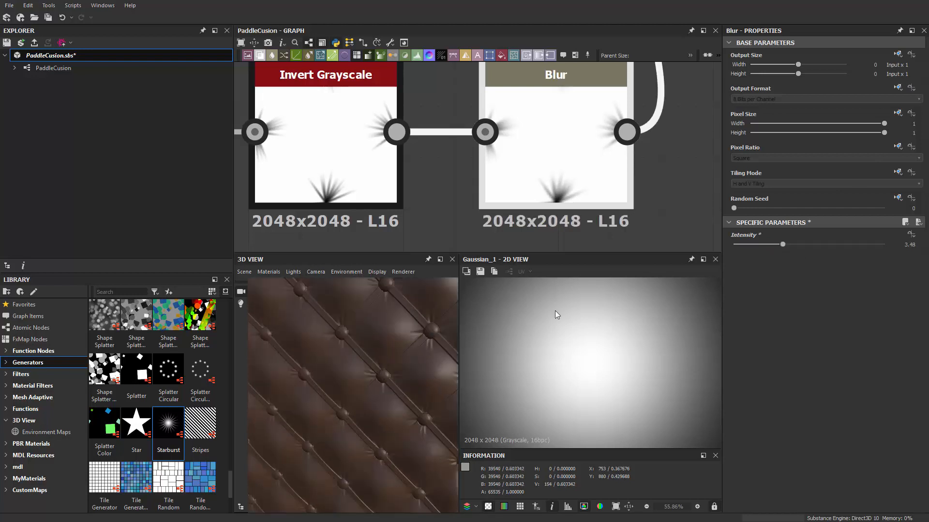
Set the Starburst node's Size Max to 0.85
middle_drag(409, 213, 698, 229)
middle_drag(382, 181, 667, 170)
middle_drag(348, 162, 552, 224)
middle_drag(249, 211, 582, 174)
double_click(439, 185)
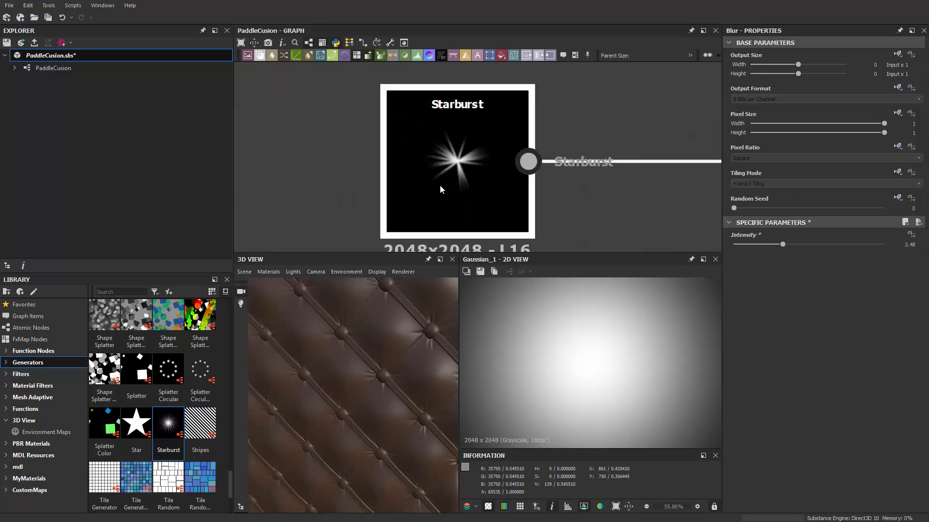
middle_drag(590, 229, 461, 184)
scroll(786, 435, down, 2)
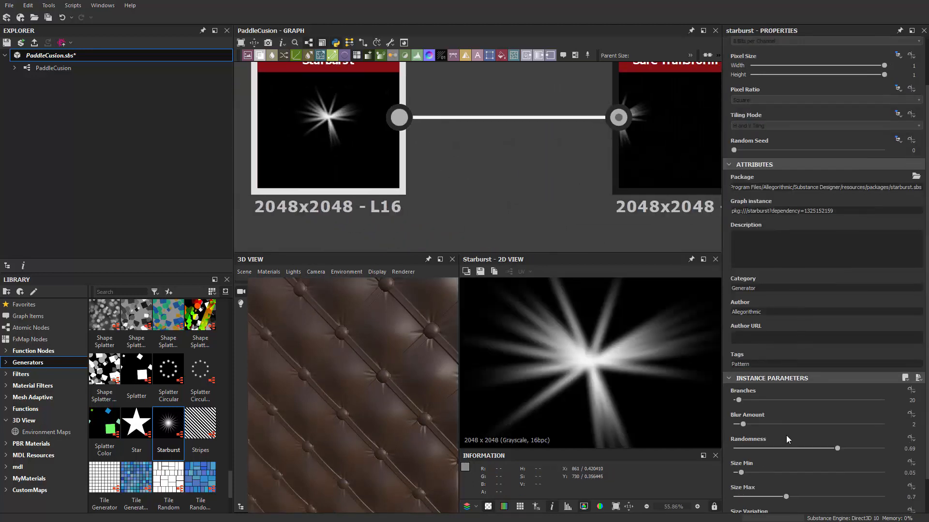
scroll(779, 442, down, 1)
mouse_move(789, 459)
mouse_down()
mouse_move(831, 459)
mouse_move(797, 463)
mouse_up()
Examine the leather folds around the buttons on the 3D cushion from several angles, close up and at a distance
drag(366, 399, 353, 437)
scroll(352, 437, up, 5)
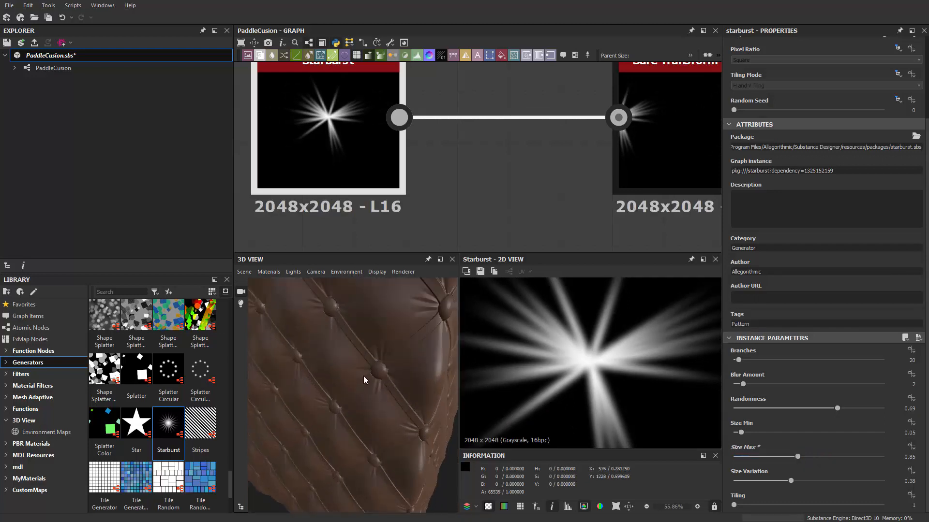
drag(363, 376, 354, 394)
scroll(335, 471, down, 5)
scroll(373, 372, up, 5)
drag(341, 333, 312, 387)
scroll(324, 398, up, 5)
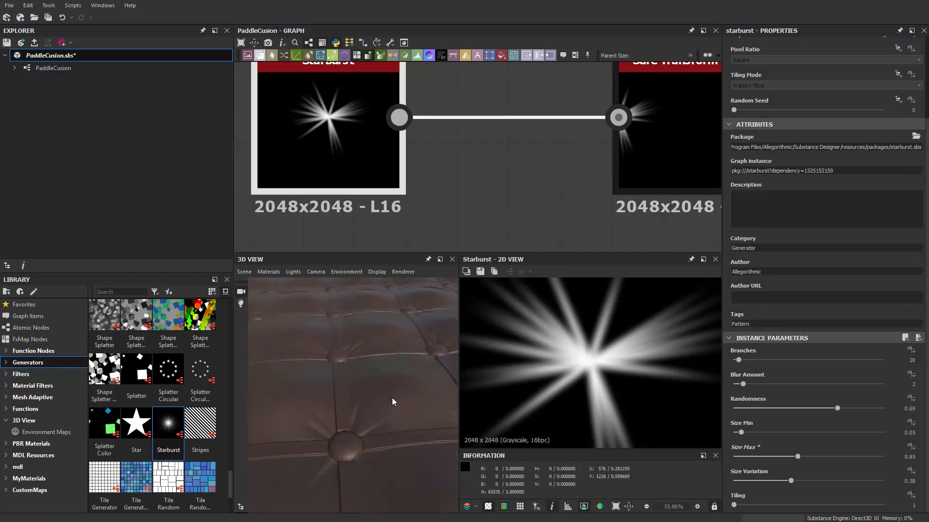
scroll(410, 382, down, 6)
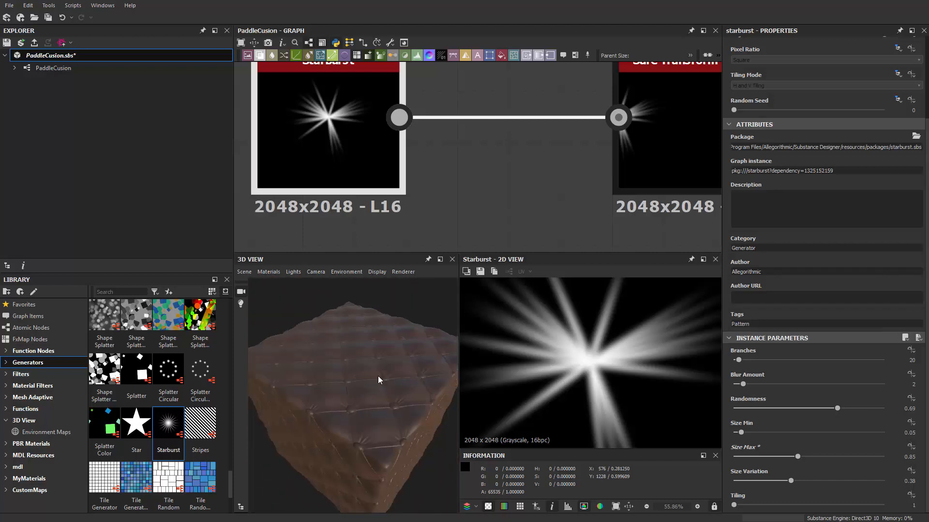